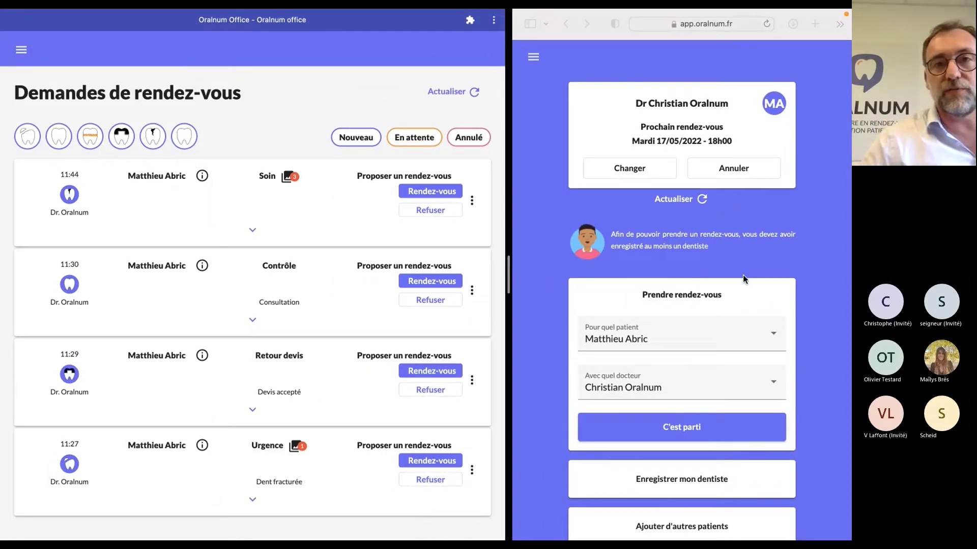
scroll(668, 270, down, 1)
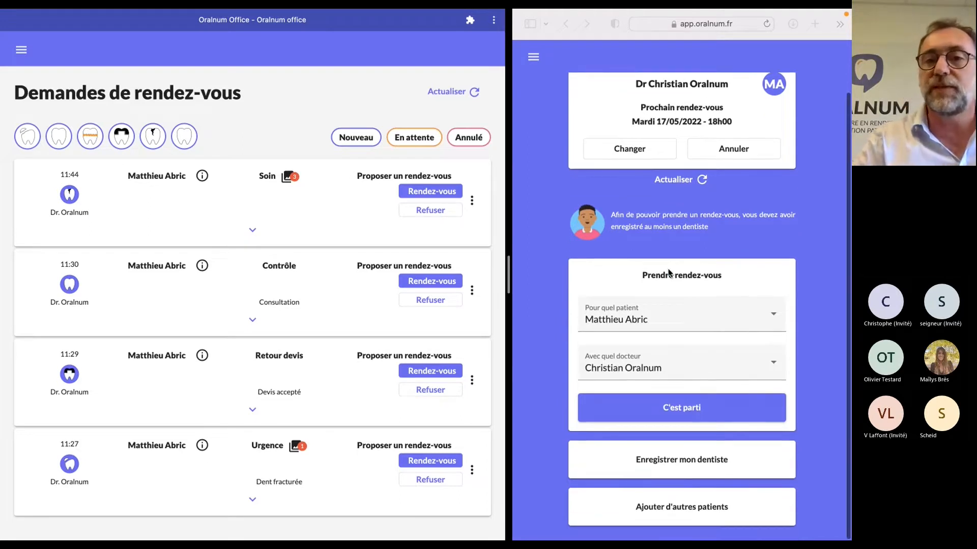
scroll(668, 272, up, 1)
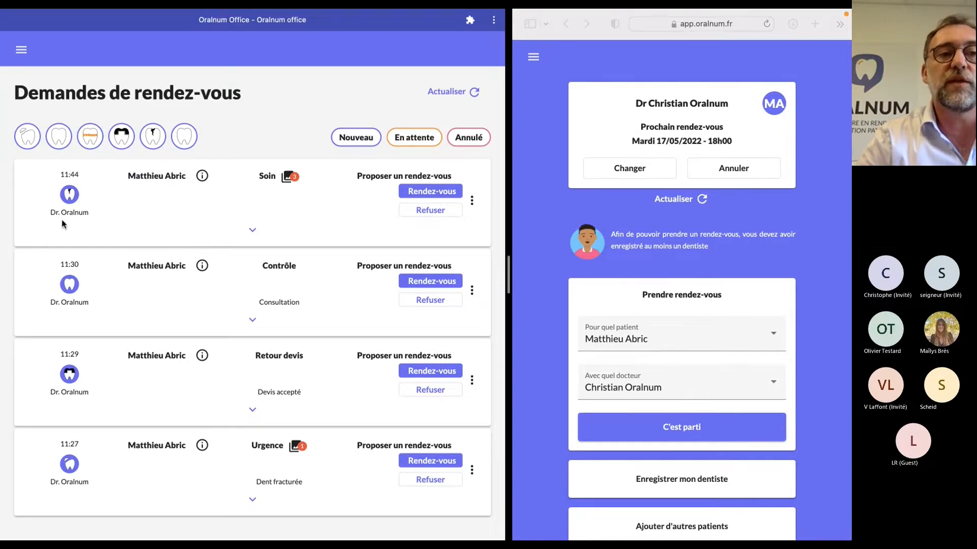
Check which doctors can be selected for Cabinet Démo, keep the current doctor and return to the appointment requests
click(21, 49)
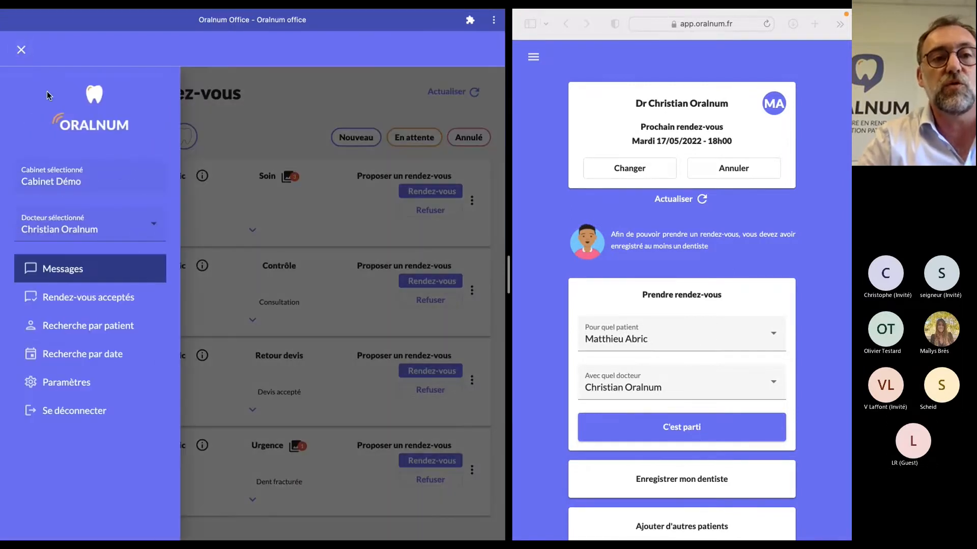
click(146, 230)
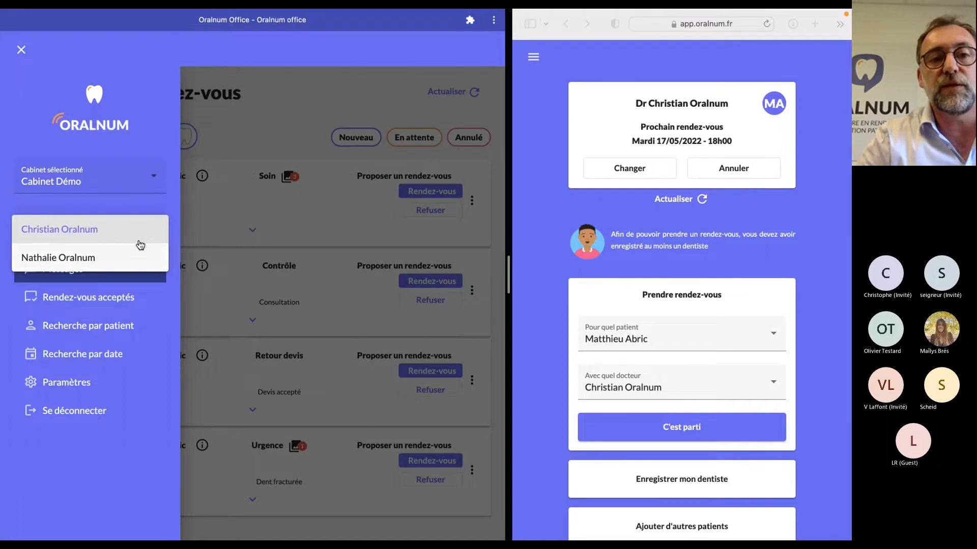
click(89, 230)
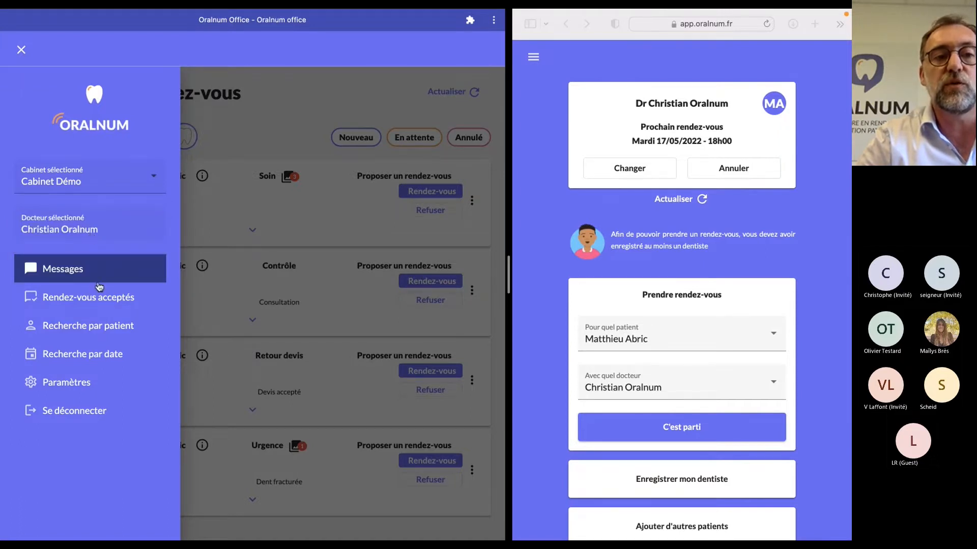
click(288, 119)
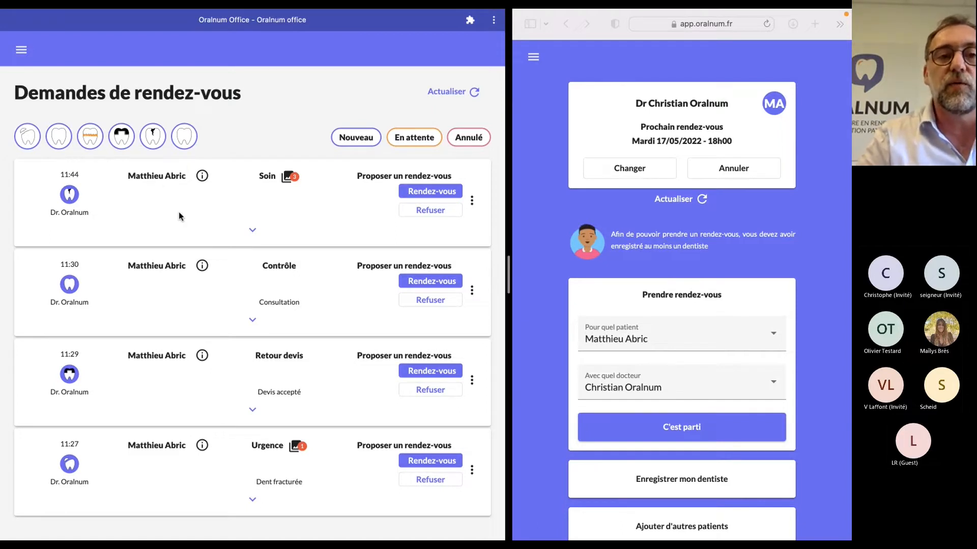
Sign in to the office account again with the saved credentials and view the patient's contact details from the 11:44 Soin request
click(205, 179)
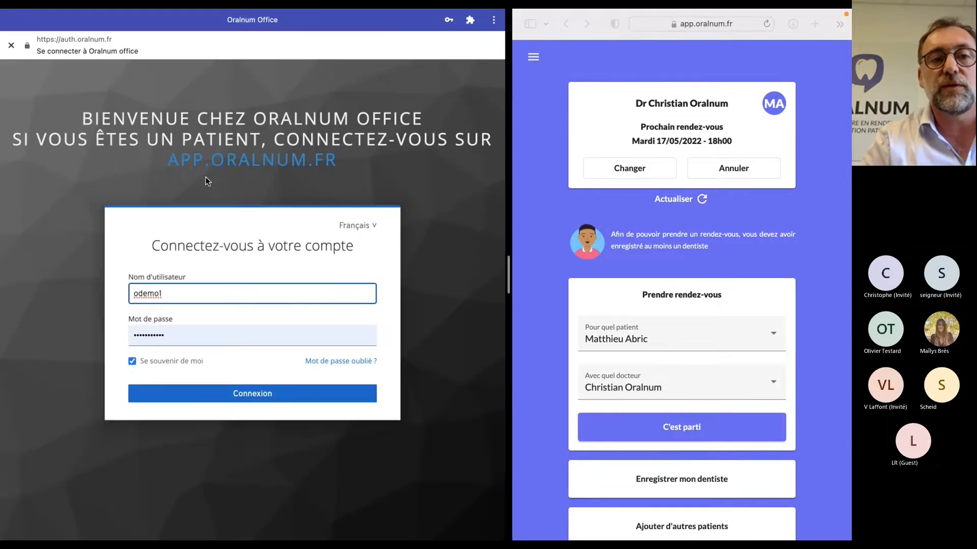
click(253, 394)
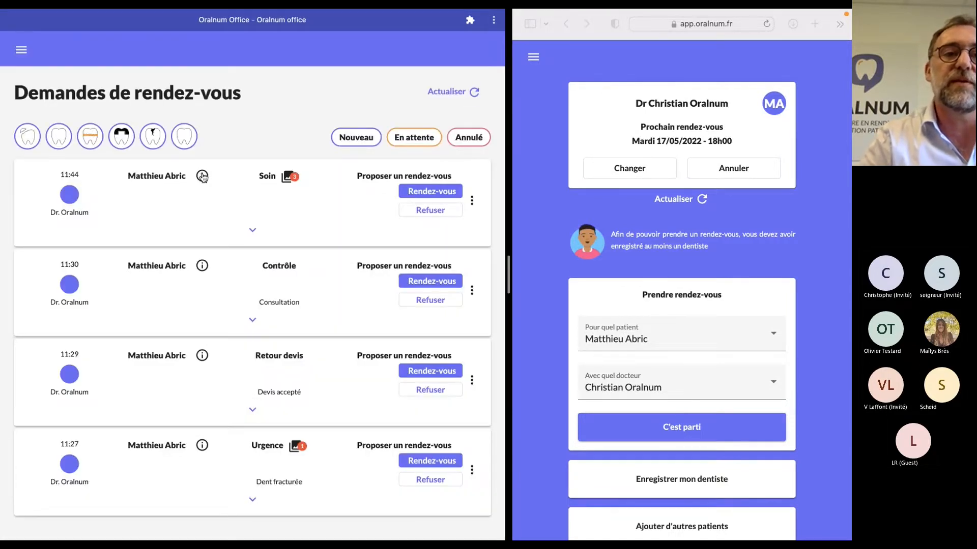
click(202, 176)
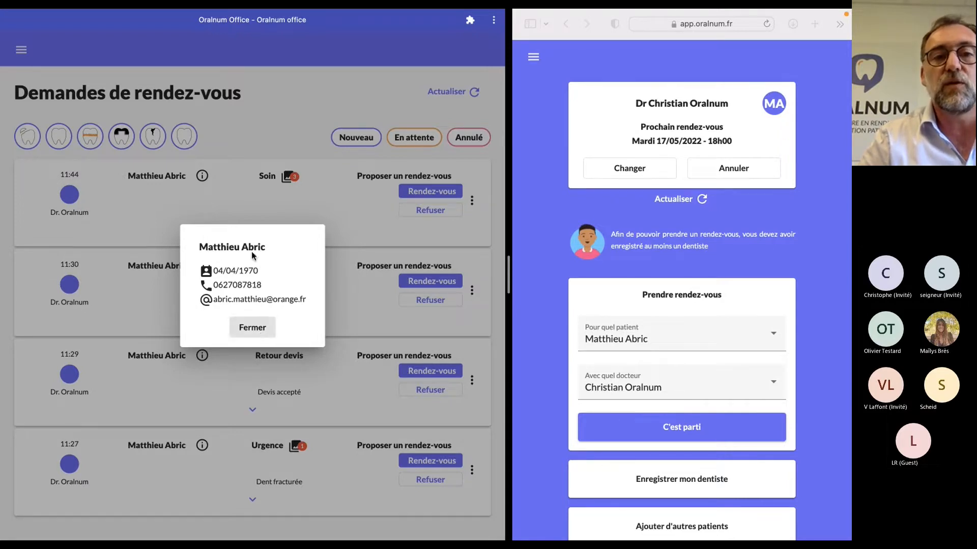
click(252, 328)
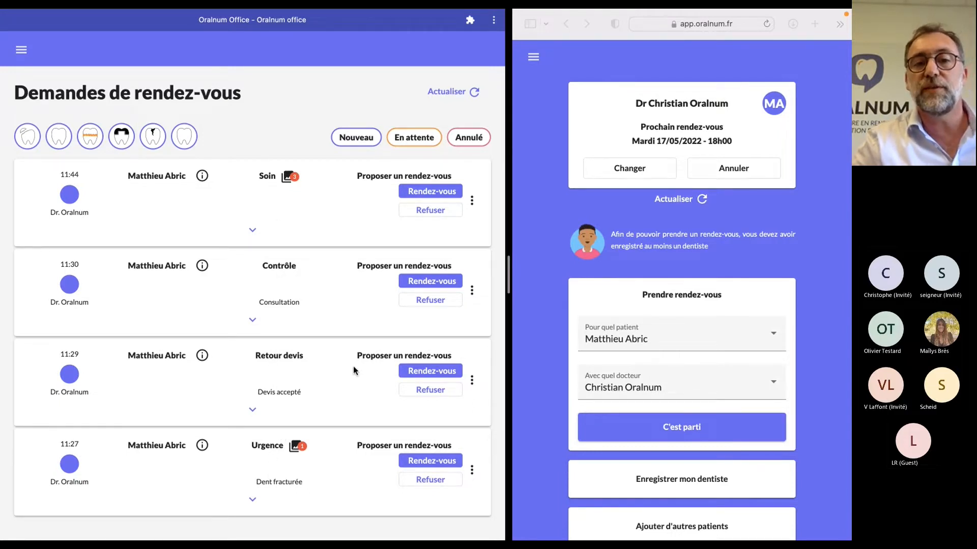
Examine the additional details and comments of the 11:30 Contrôle and 11:29 Retour devis requests
scroll(659, 347, down, 1)
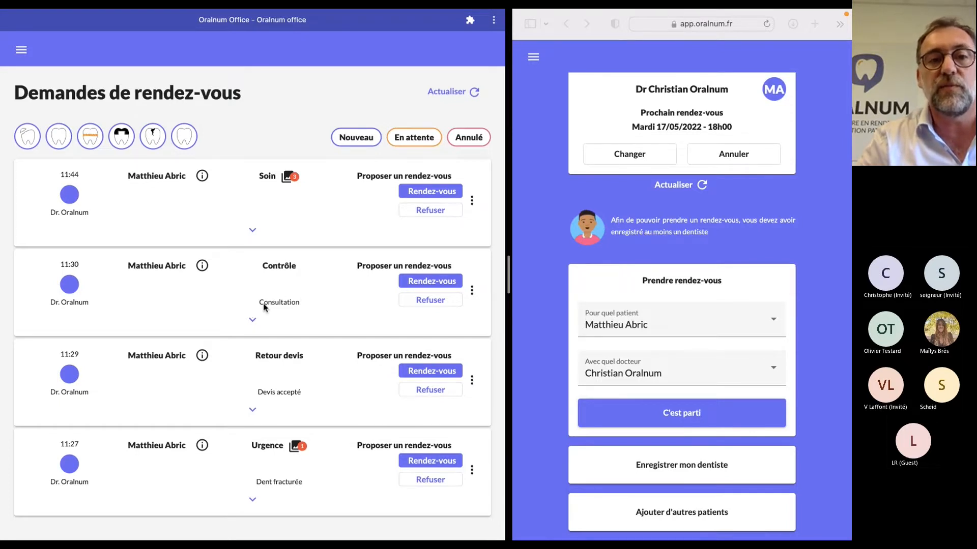
click(254, 321)
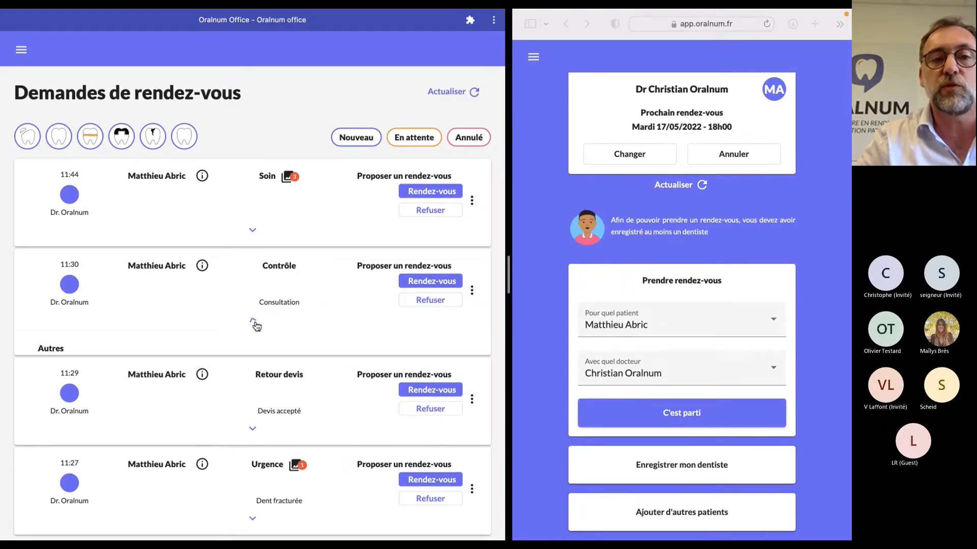
click(255, 322)
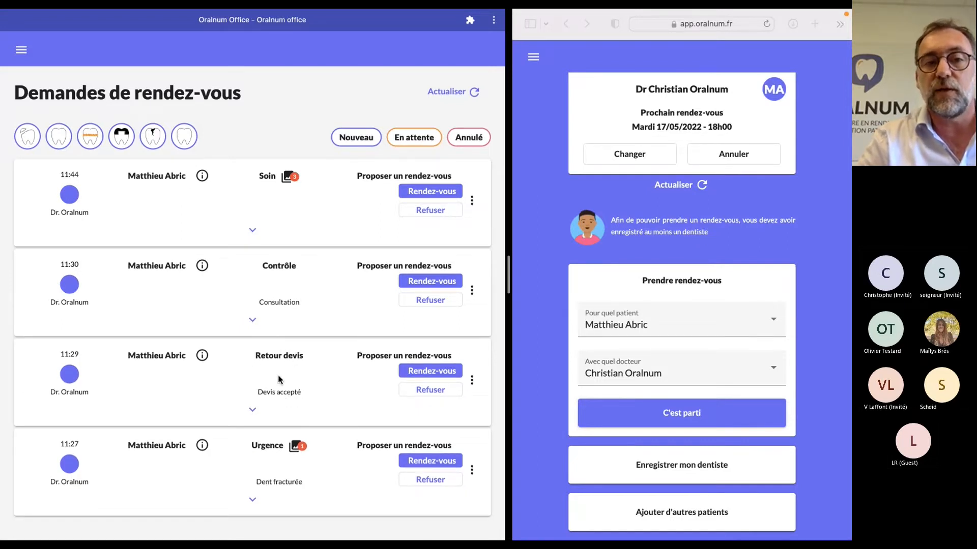
click(251, 412)
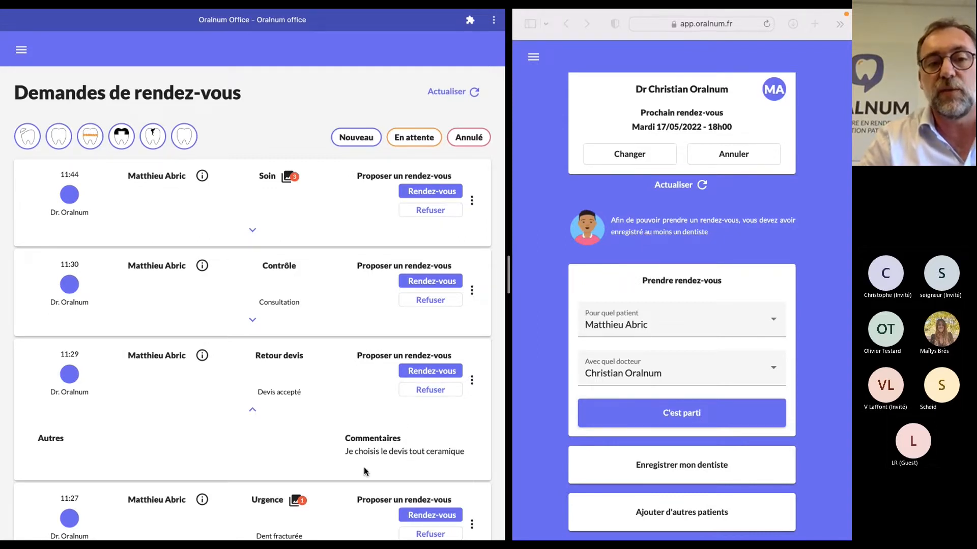
click(255, 411)
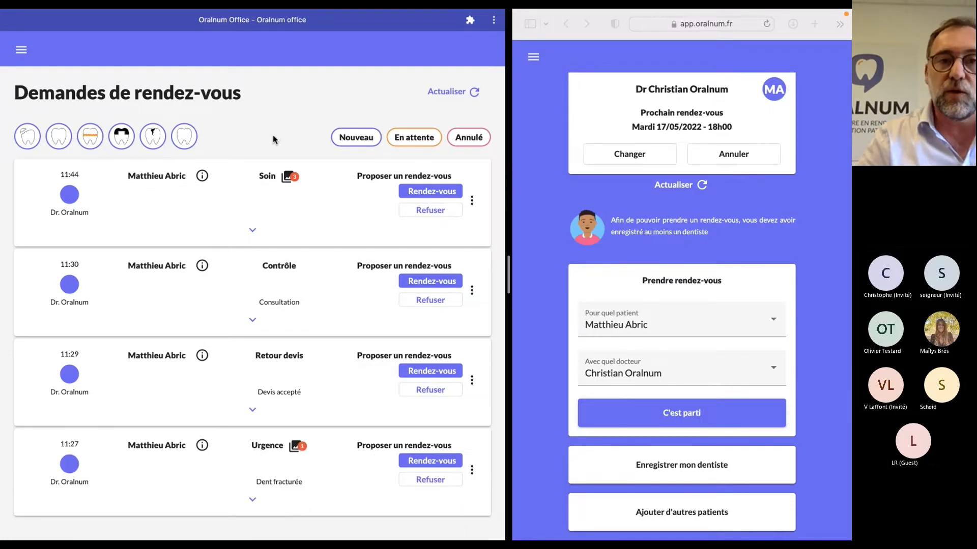
Examine each of the photos attached to the 11:44 Soin request and close the photo viewer
click(291, 177)
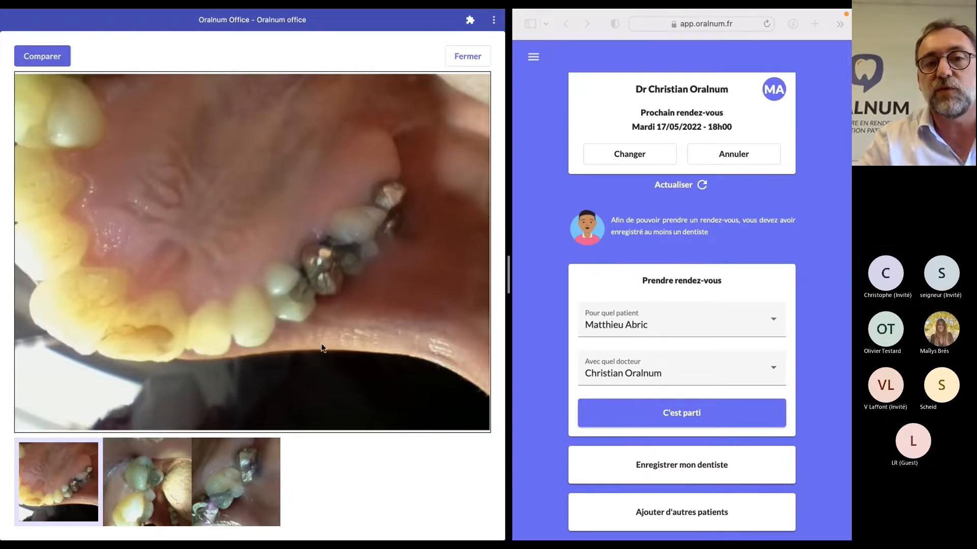
click(141, 497)
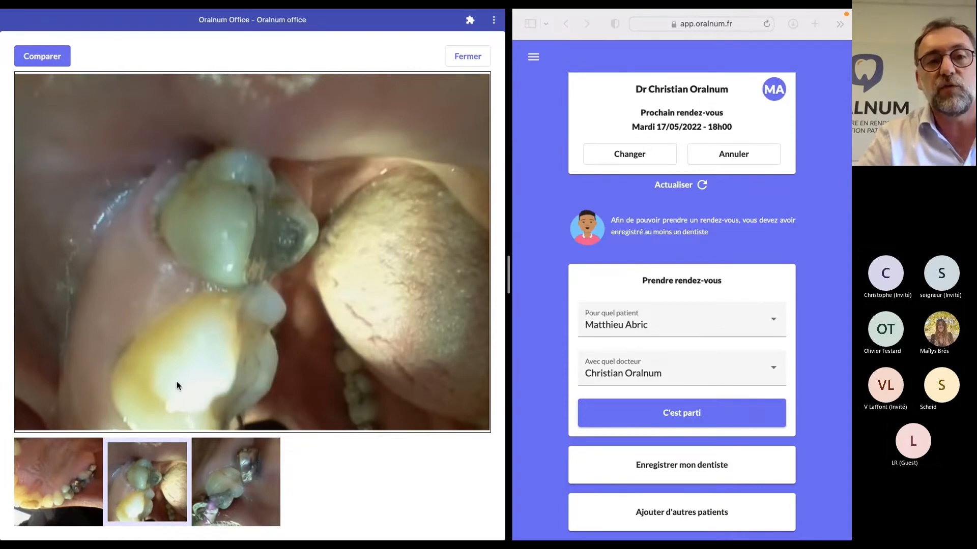
click(249, 475)
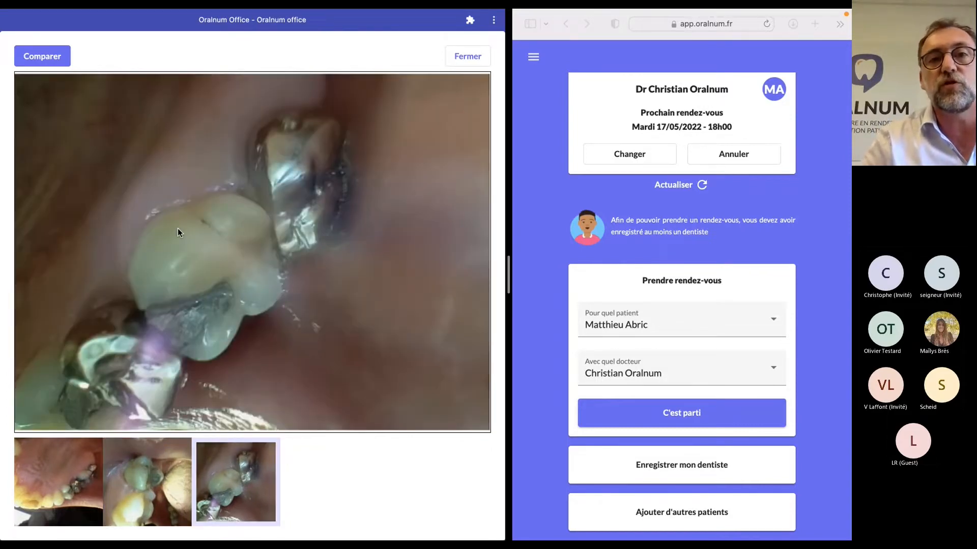
click(473, 60)
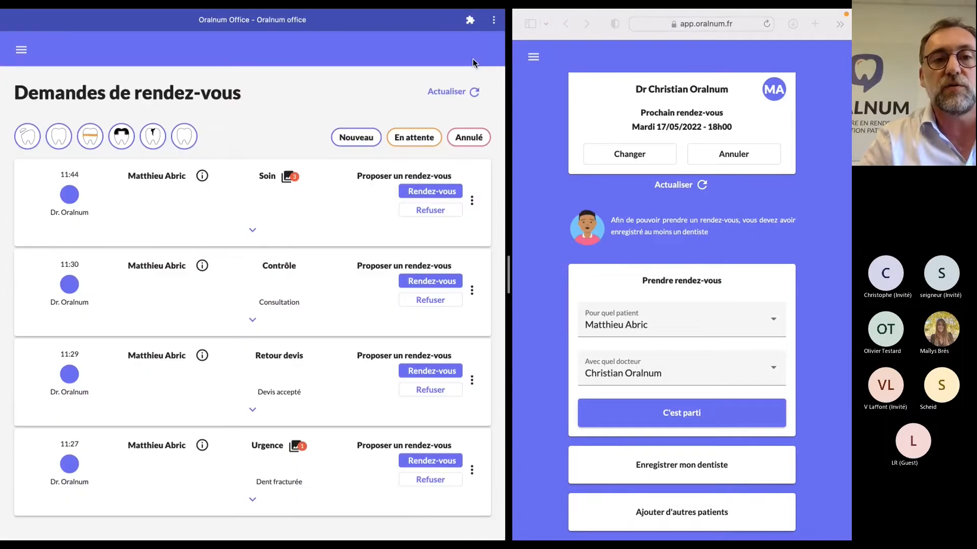
Examine the attached photo, pain description, tooth chart and comments of the 11:27 Urgence request
click(297, 447)
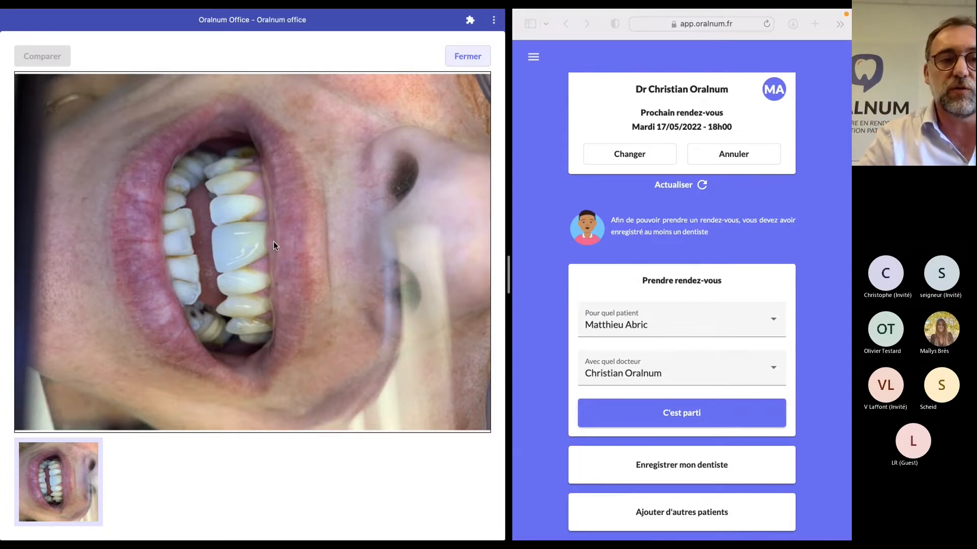
click(469, 59)
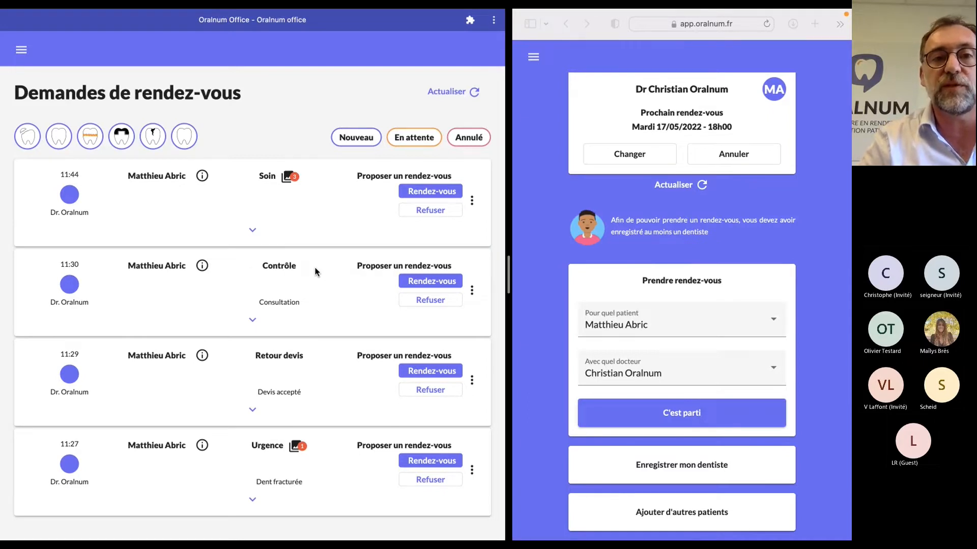
click(252, 501)
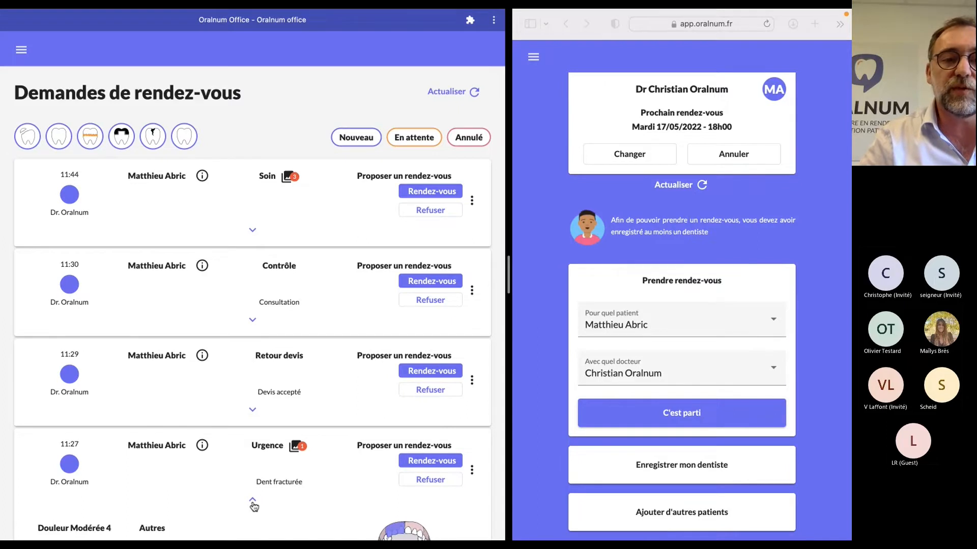
scroll(241, 470, down, 5)
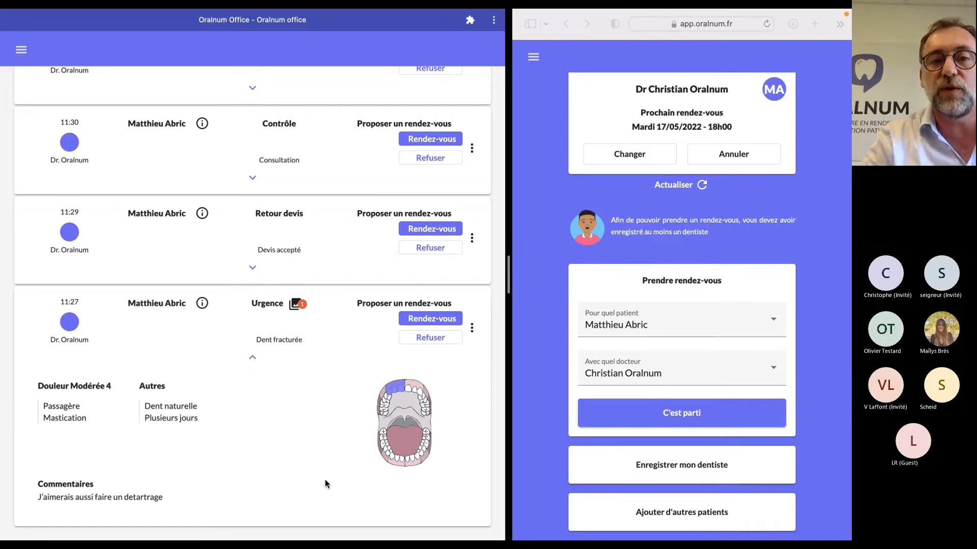
click(252, 359)
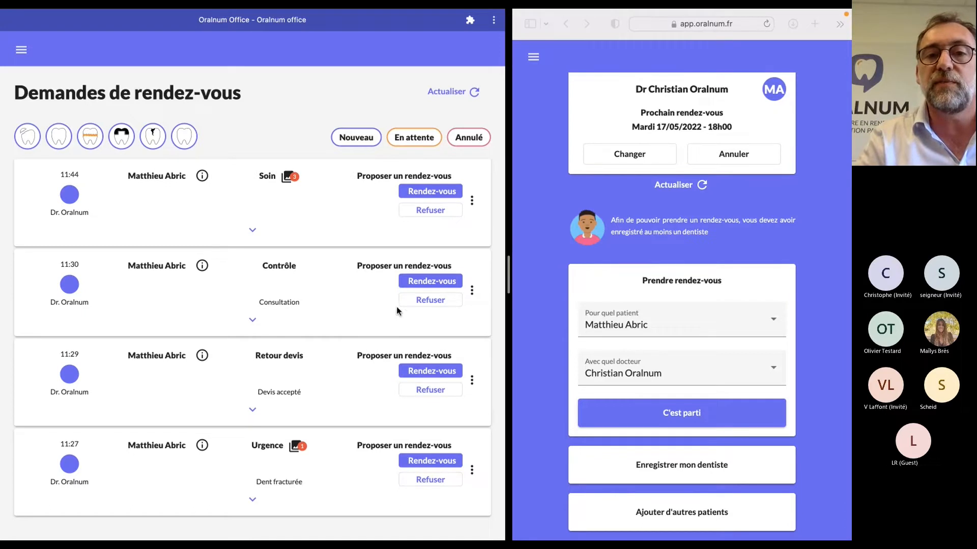
Compare the patient's availability for the 11:30 Contrôle request with the calendar up to July 2022, leaving without proposing a date
click(443, 286)
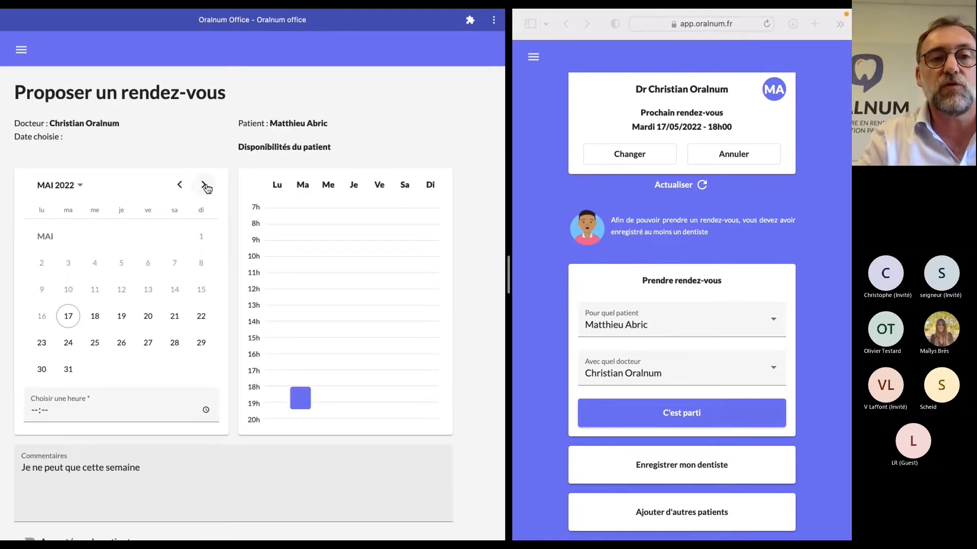
click(204, 186)
click(204, 185)
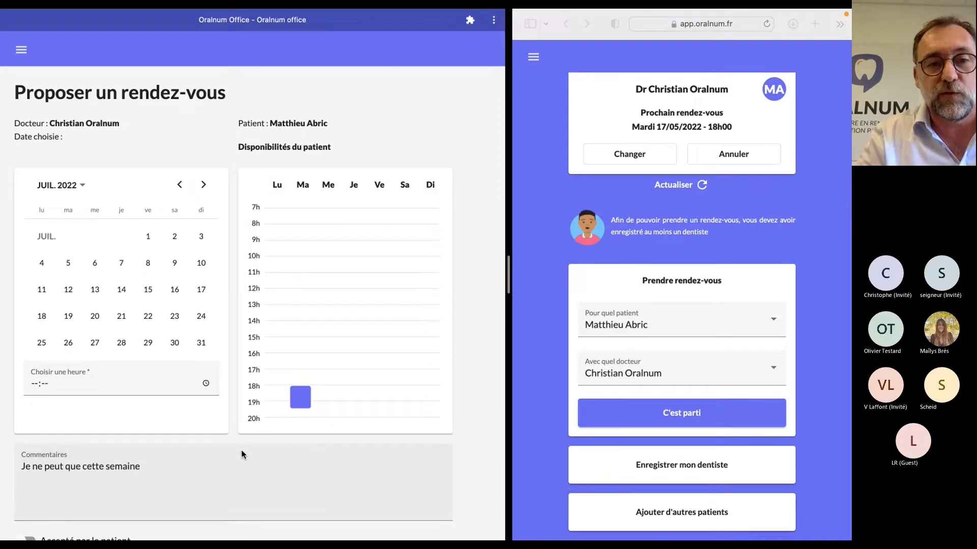
scroll(240, 458, down, 1)
scroll(240, 460, down, 1)
scroll(240, 460, up, 2)
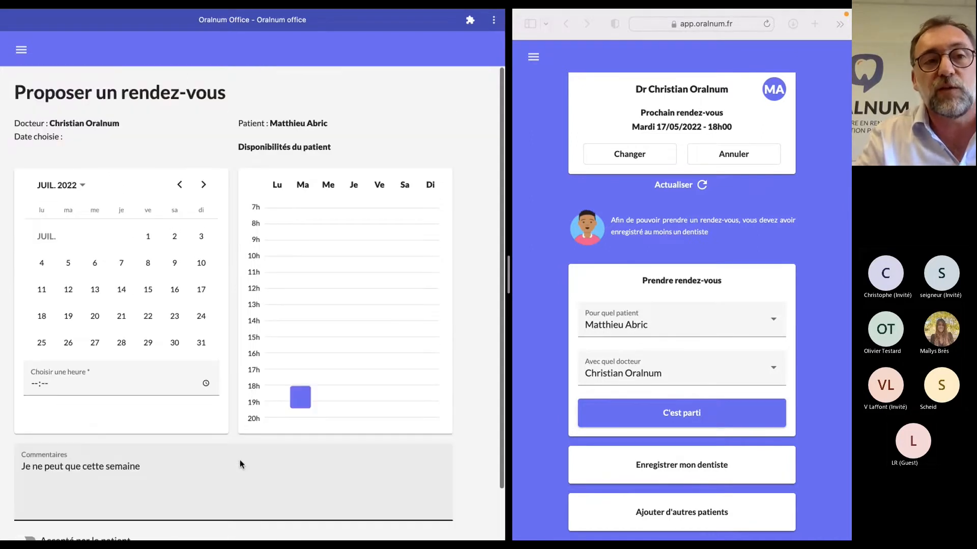
scroll(239, 460, down, 2)
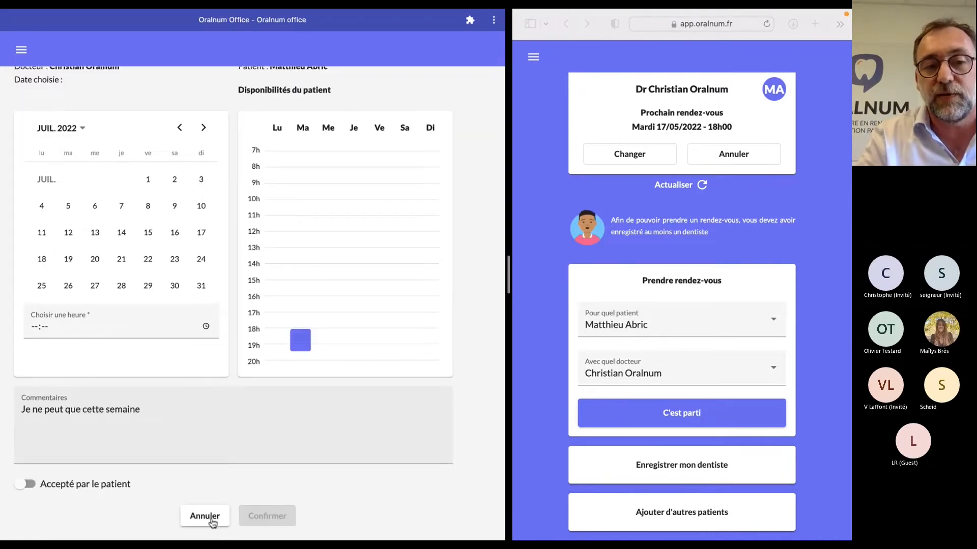
click(211, 520)
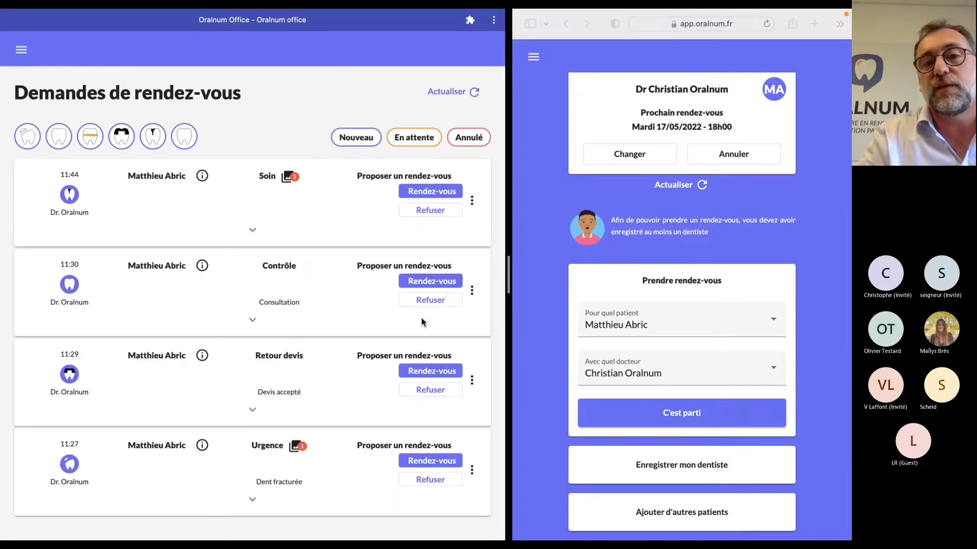
Refuse the 11:30 Contrôle request and review the refusal notice in the patient app
click(441, 301)
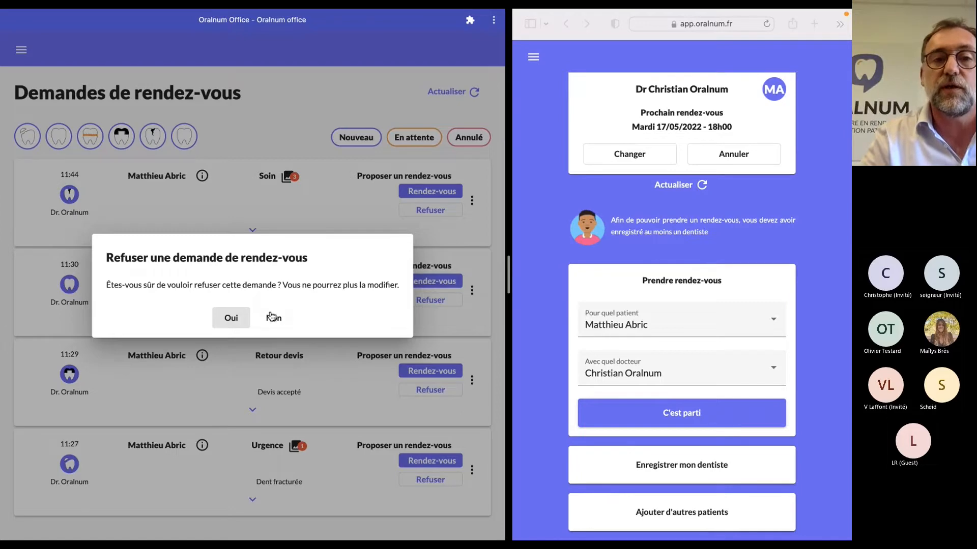
click(231, 319)
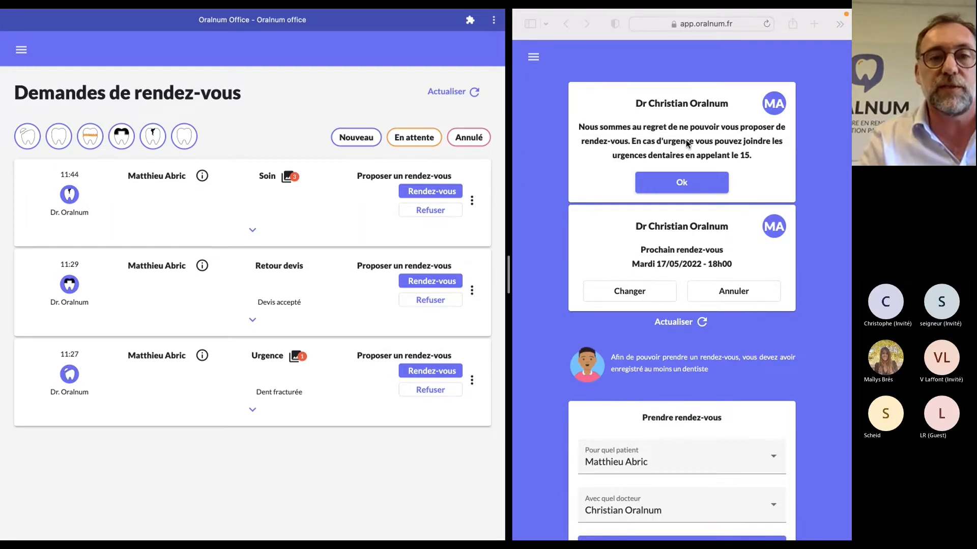
scroll(687, 144, down, 5)
scroll(686, 144, up, 5)
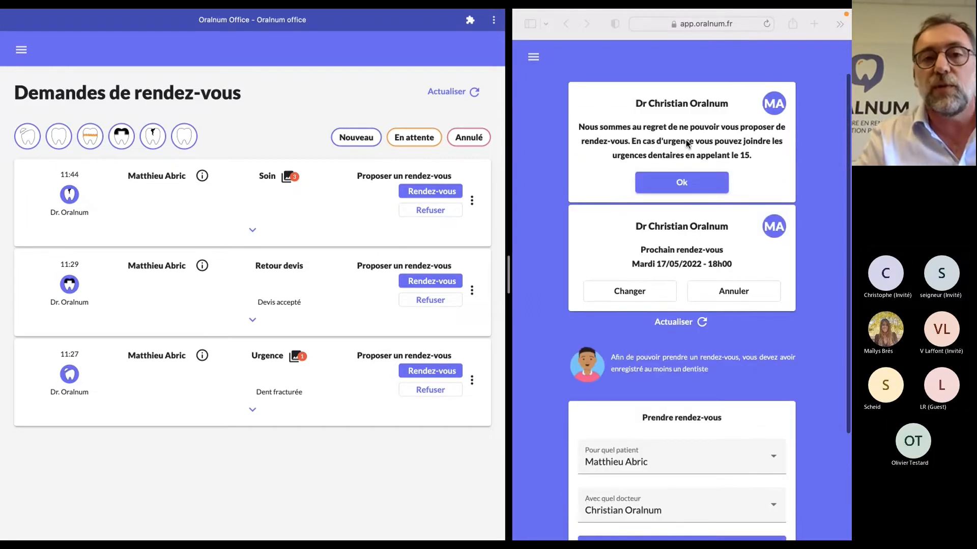
scroll(592, 196, down, 2)
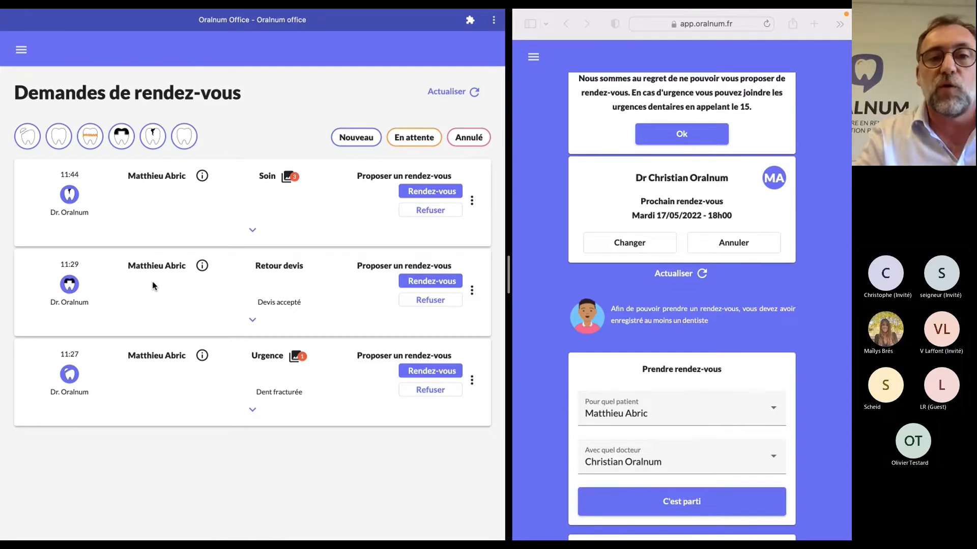
Propose an appointment on Thursday 26 May 2022 at 17:00 for the 11:29 Retour devis request and confirm it
click(252, 322)
click(252, 322)
click(441, 289)
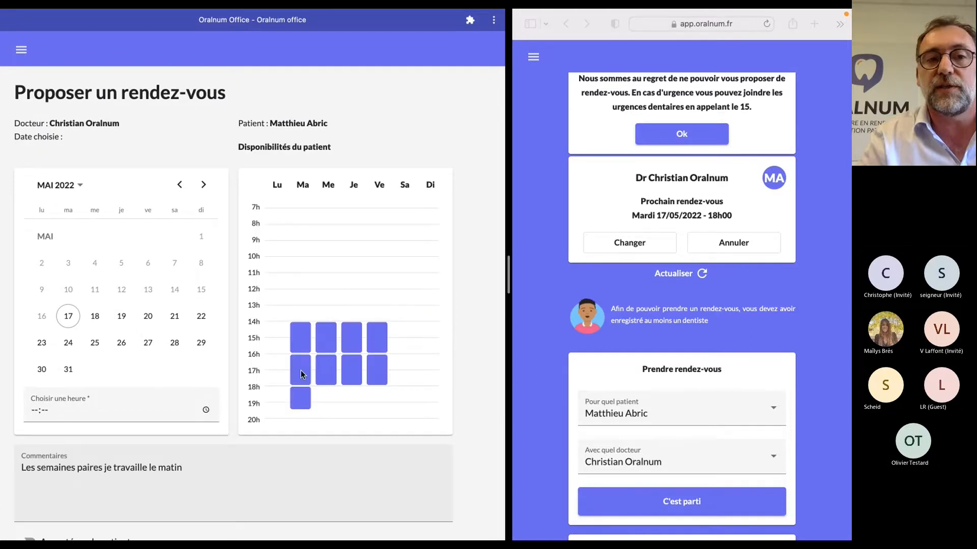
click(17, 513)
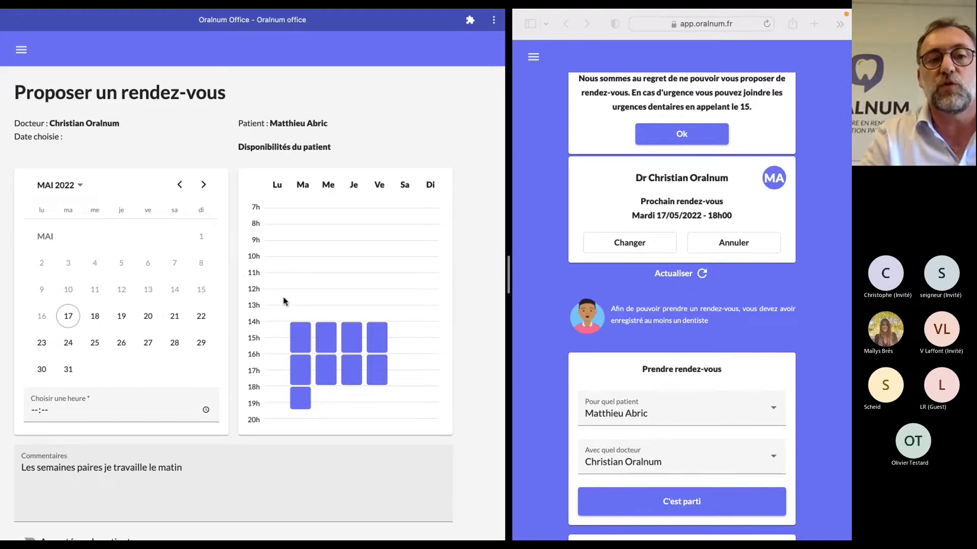
click(121, 344)
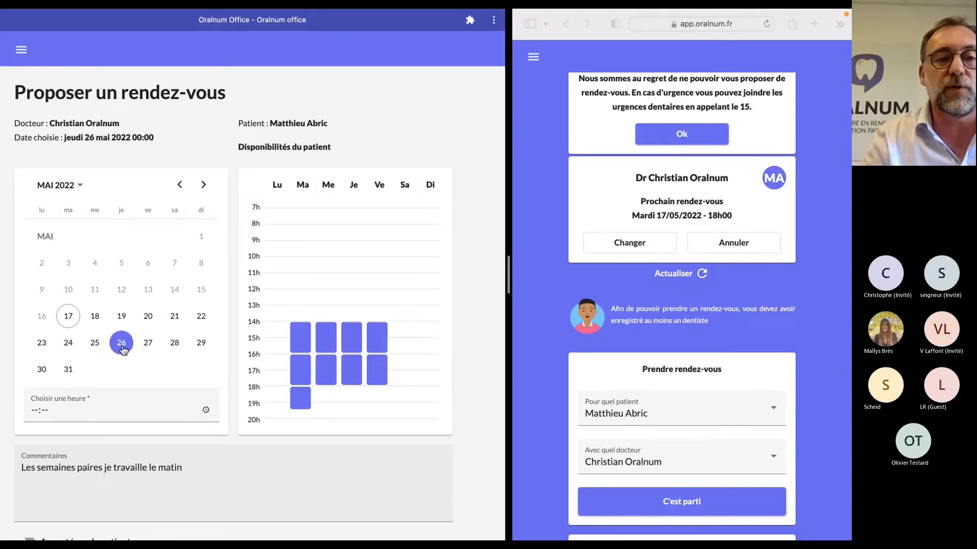
click(36, 410)
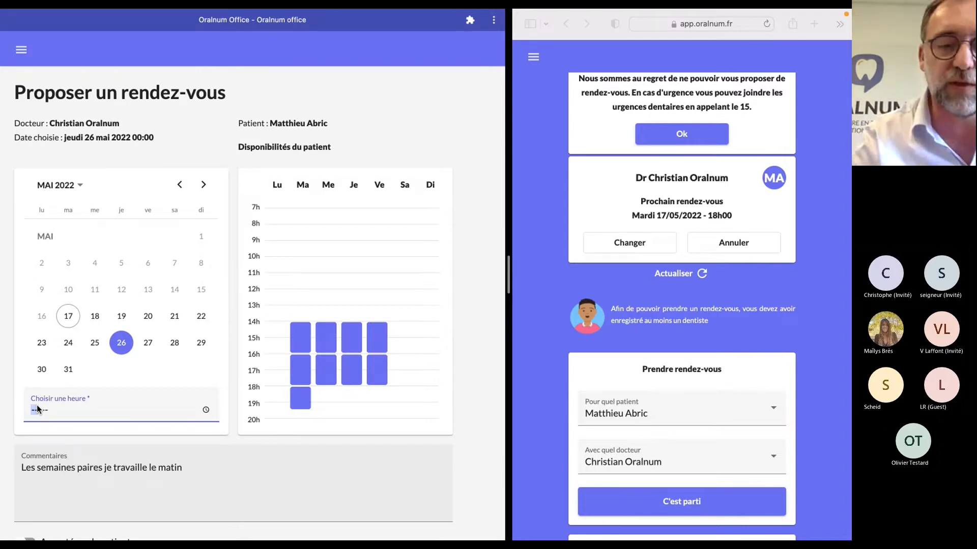
text(1700)
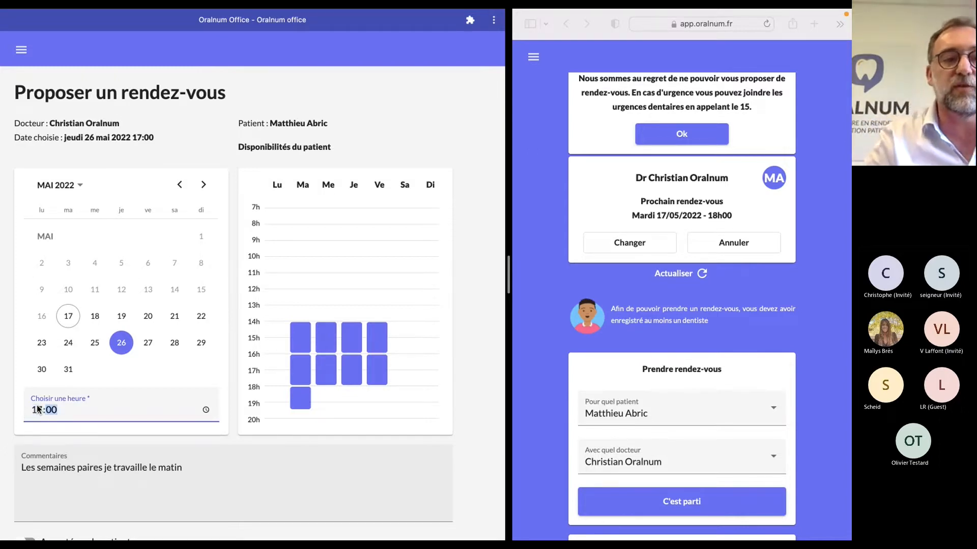
scroll(110, 437, down, 2)
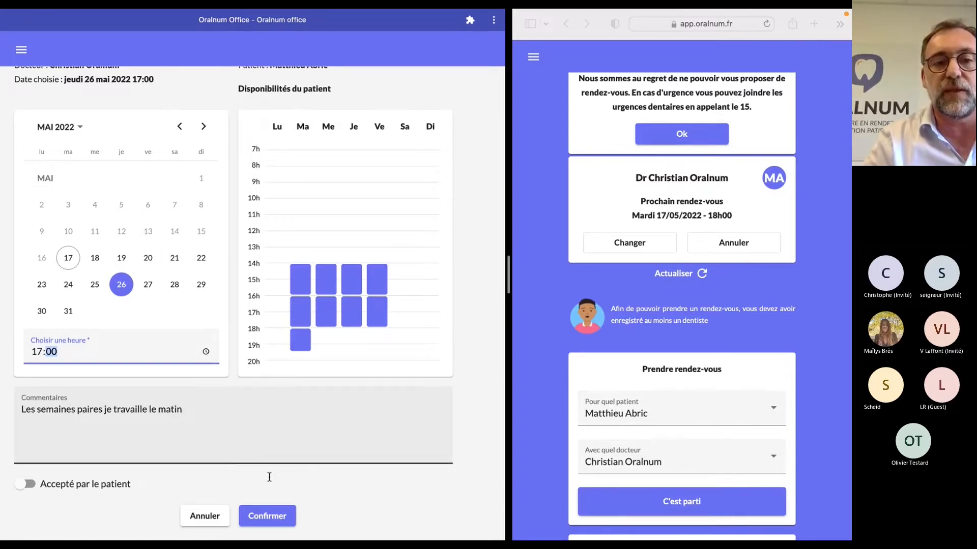
click(268, 517)
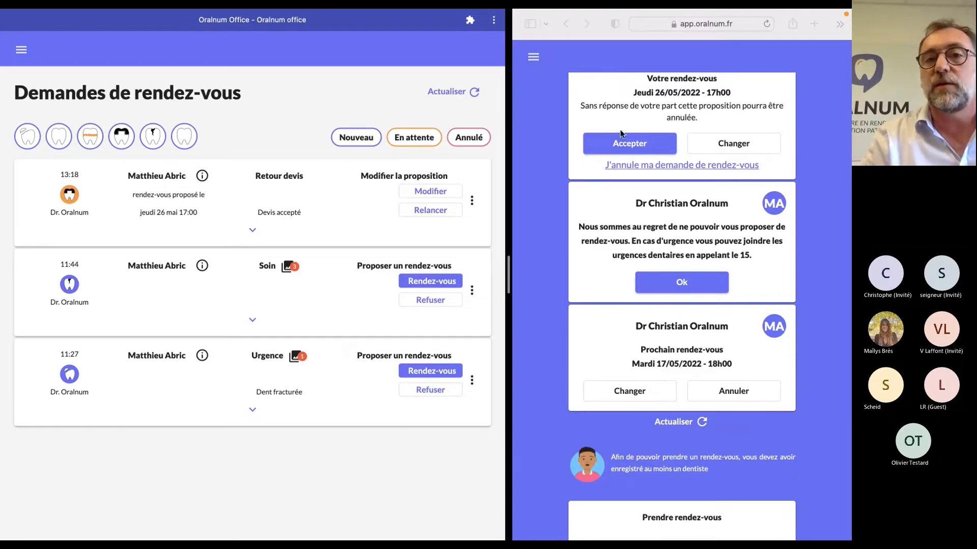
Accept the 26 May 17h00 proposal in the patient app, and check it in the practice's accepted appointments
click(631, 149)
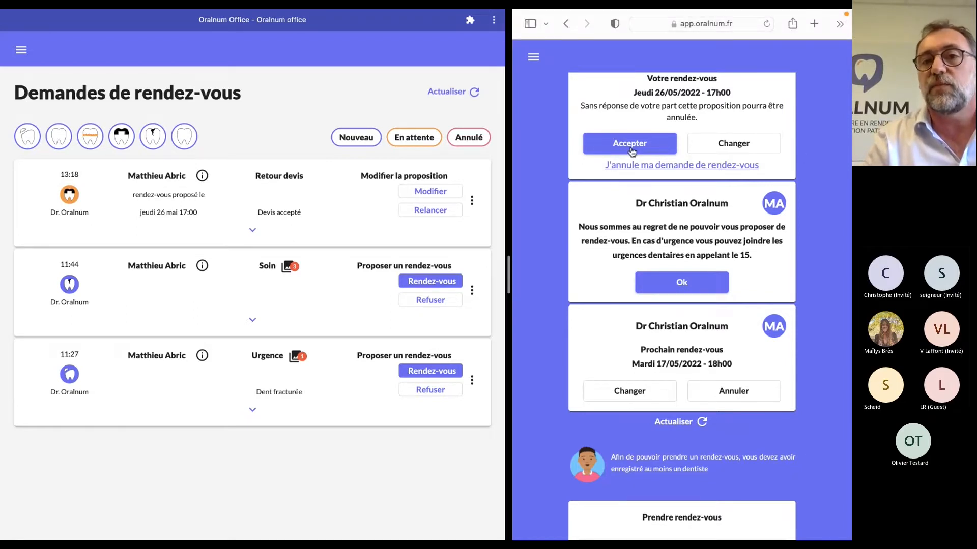
click(632, 151)
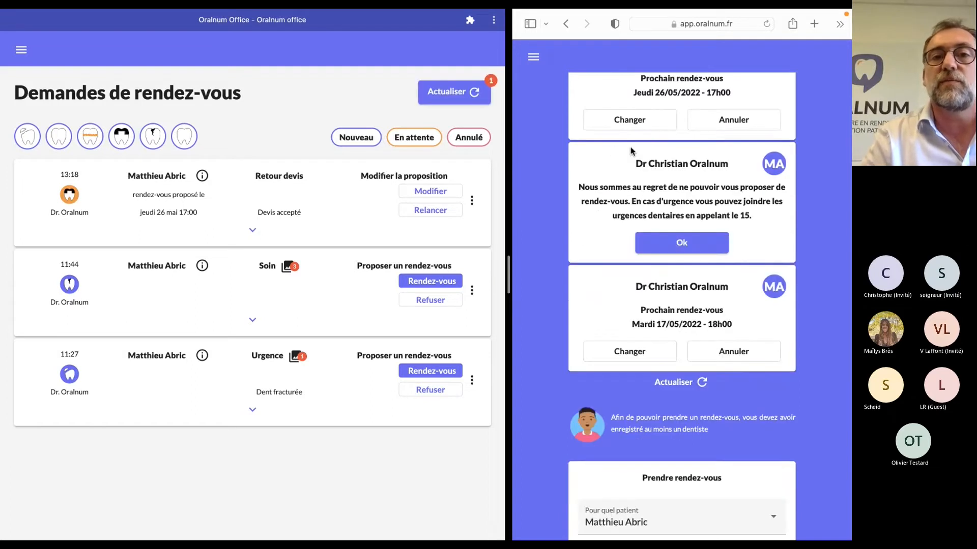
click(443, 95)
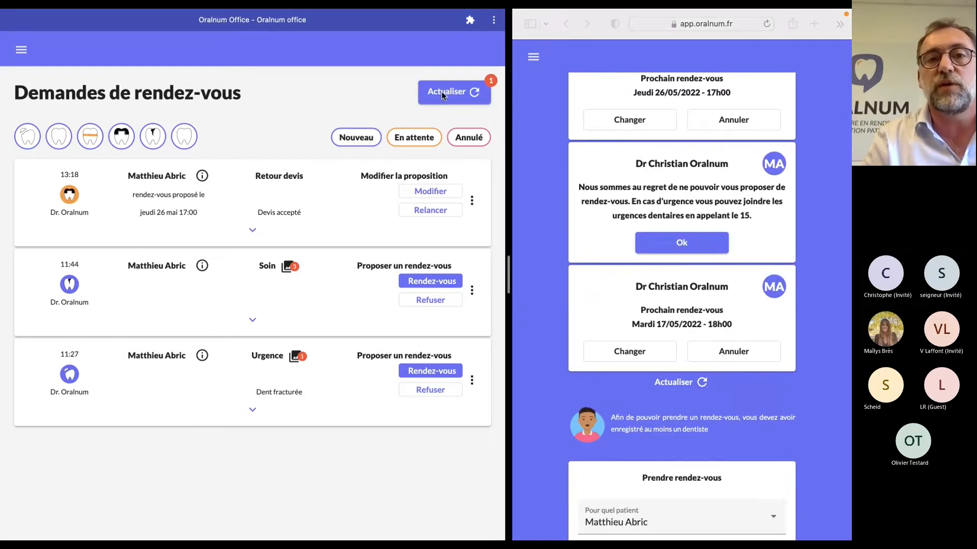
click(443, 95)
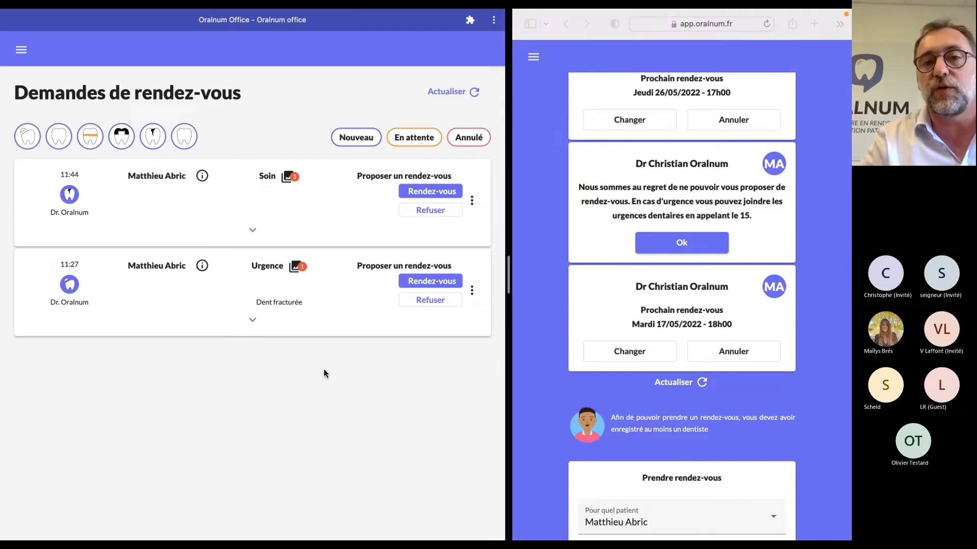
click(22, 50)
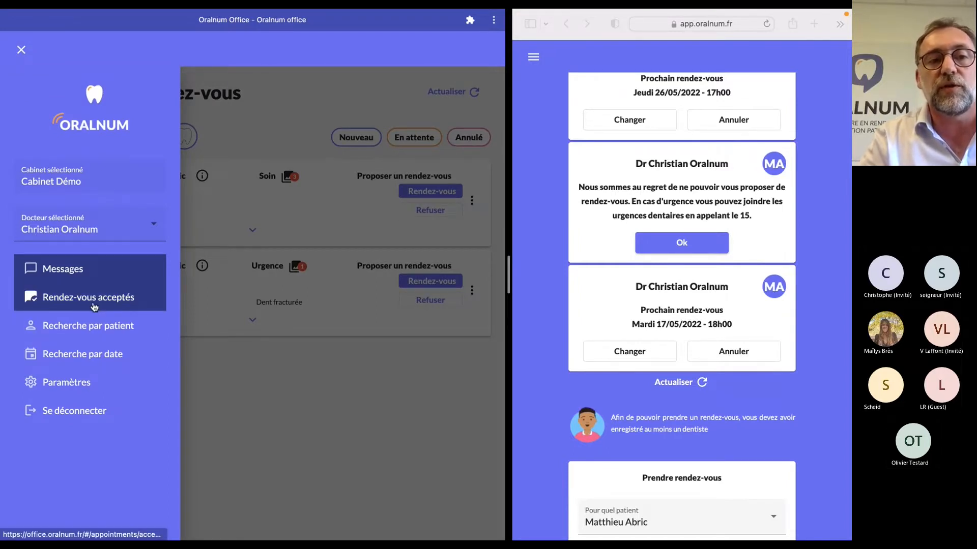
click(94, 304)
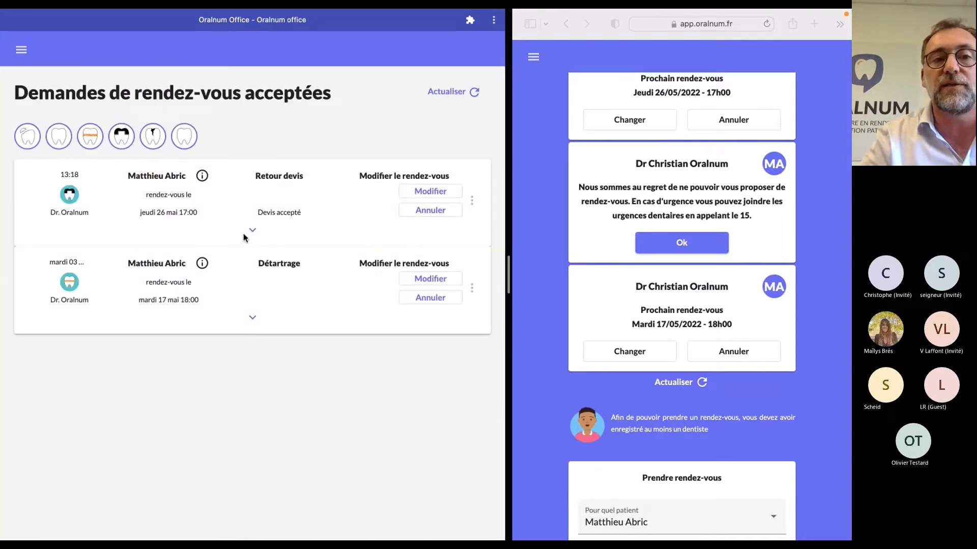
Look up the patient by surname in the patient search and browse their full appointment history
click(21, 53)
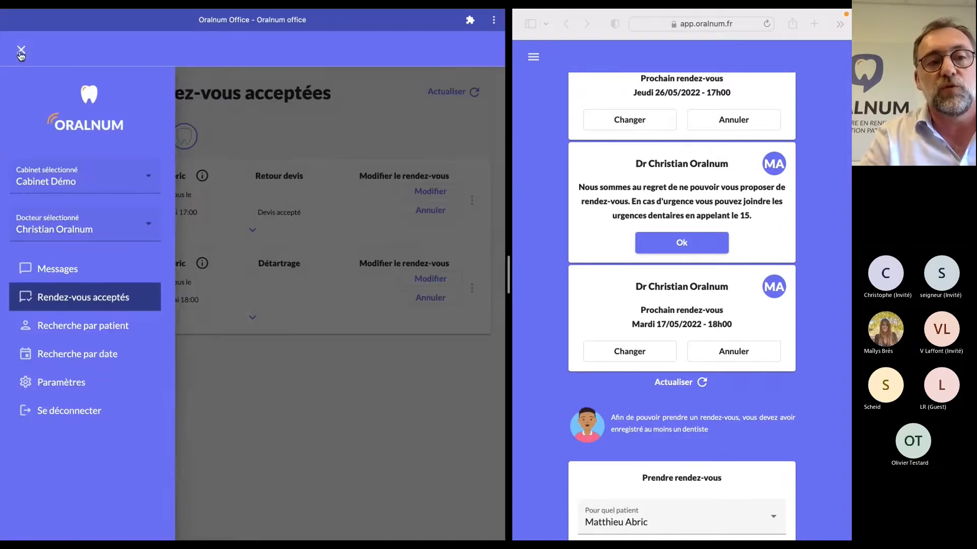
click(109, 326)
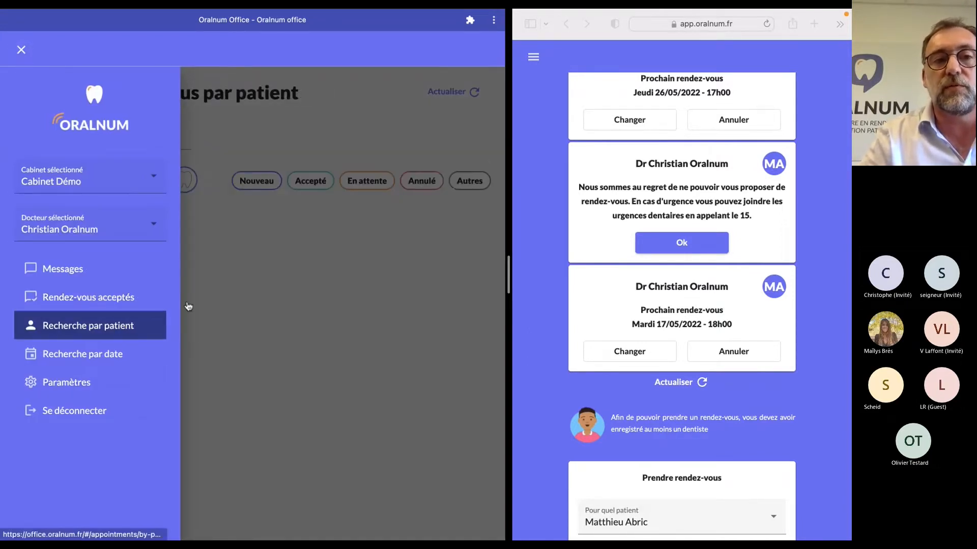
click(229, 137)
click(100, 136)
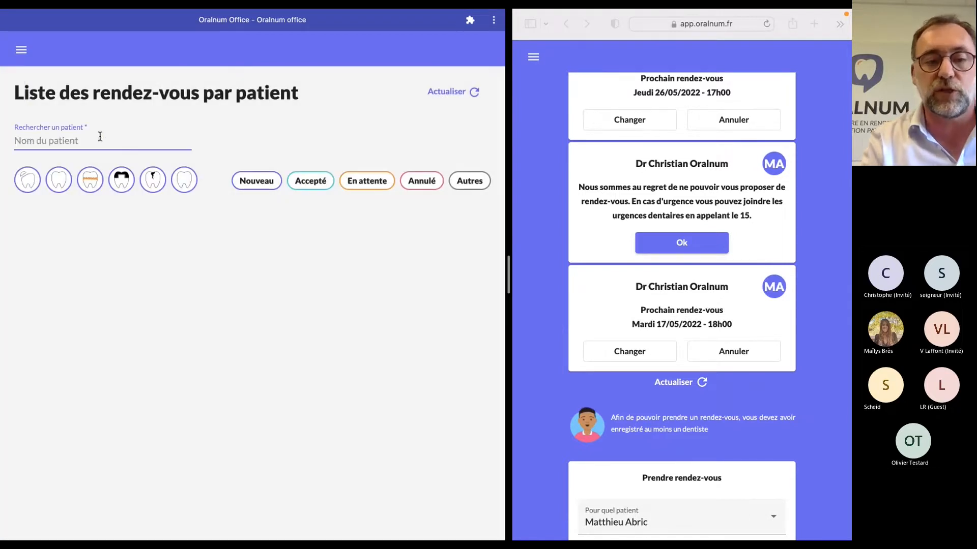
text(ABRI)
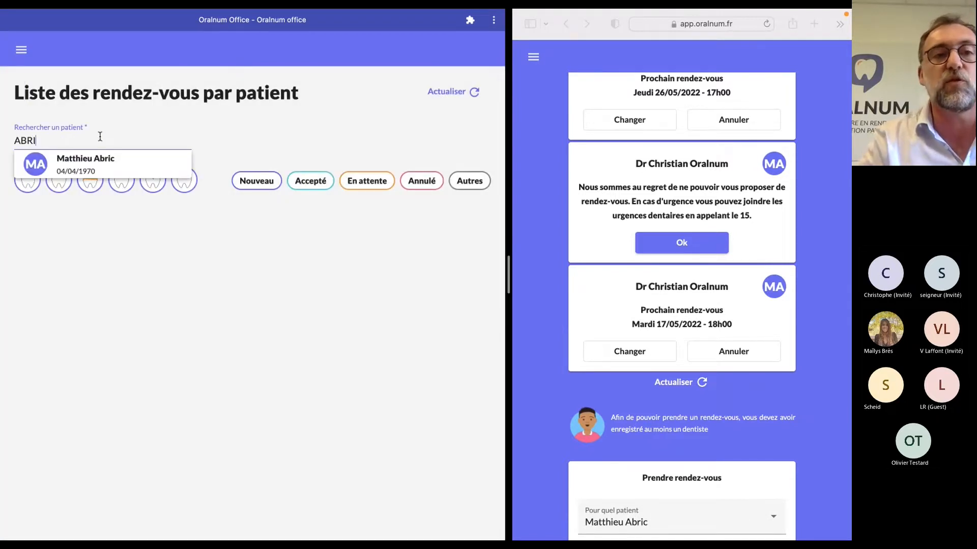
click(114, 163)
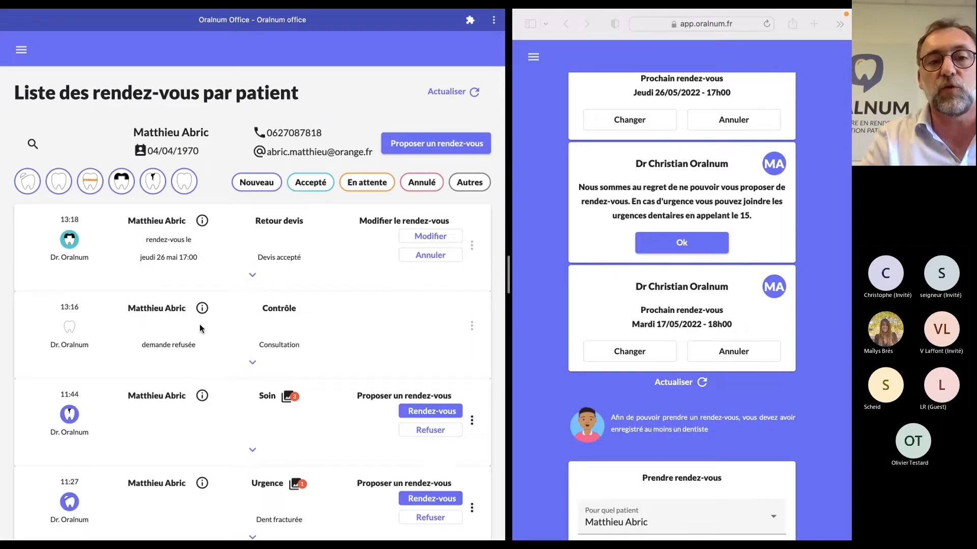
scroll(225, 446, down, 6)
scroll(225, 444, up, 6)
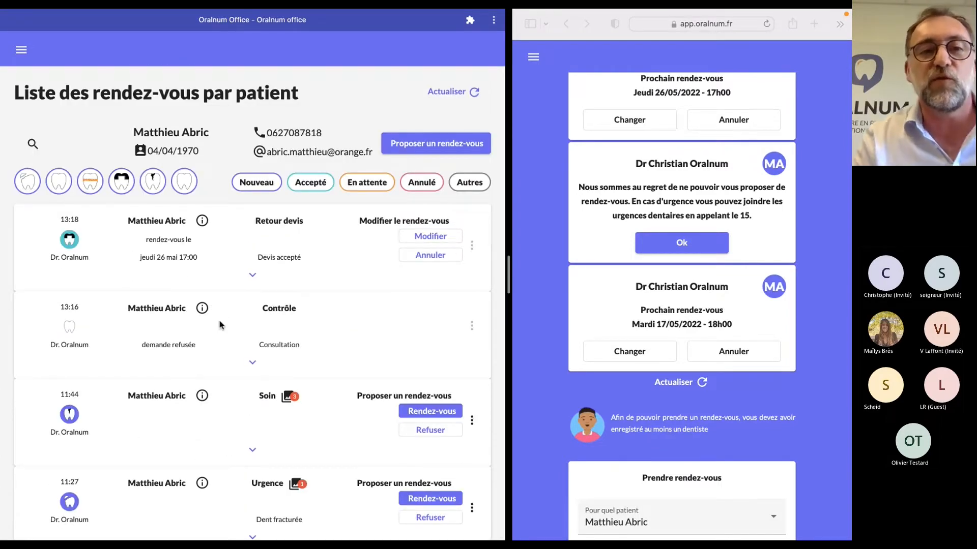
scroll(219, 324, down, 6)
scroll(220, 324, up, 6)
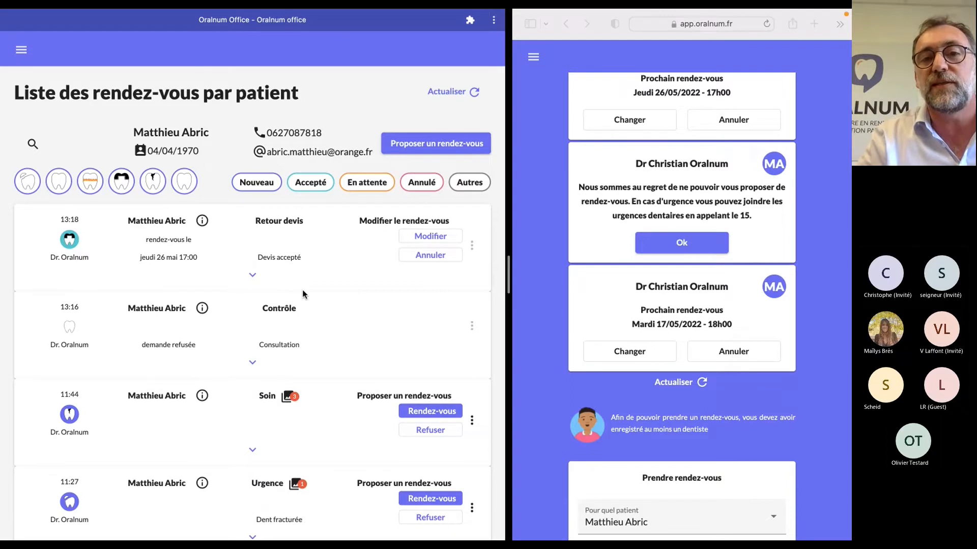
Examine the modification form of the accepted 26 May Retour devis appointment and leave it without proposing a new date
click(433, 236)
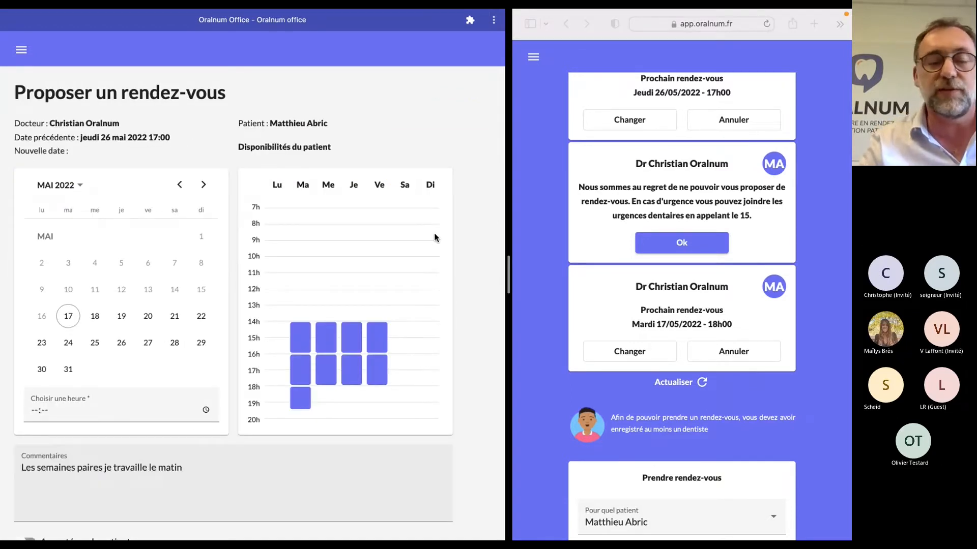
scroll(145, 379, down, 2)
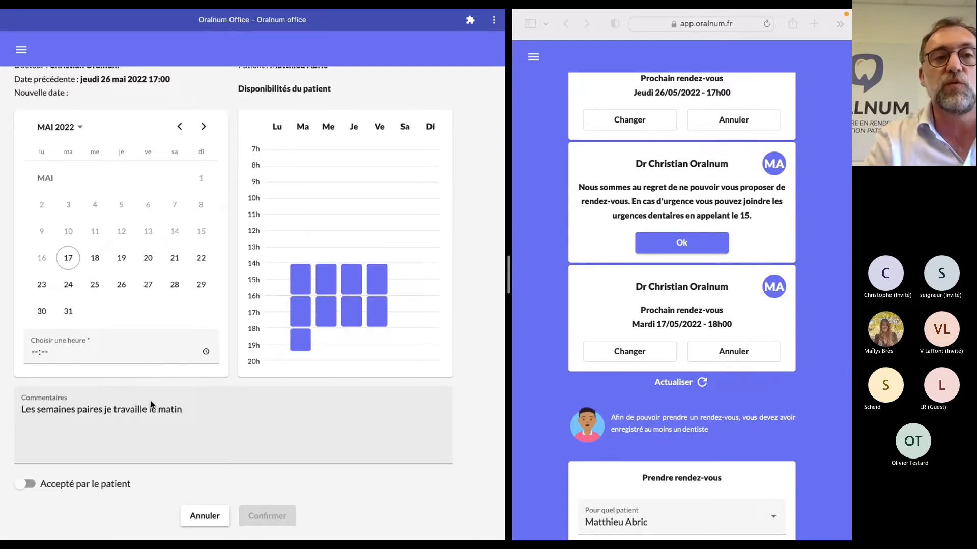
click(201, 516)
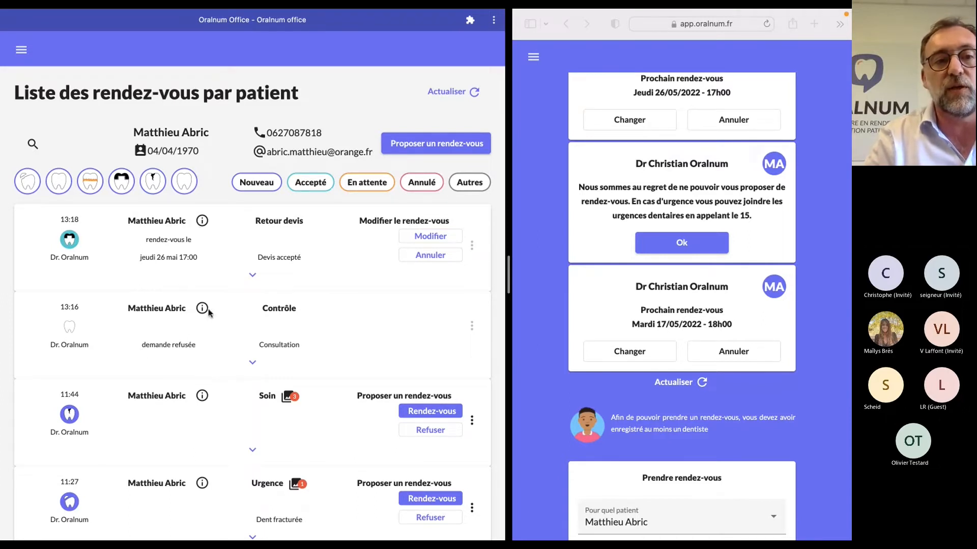
Review the statuses in the patient's appointment history and filter the list to Autres
scroll(87, 331, down, 5)
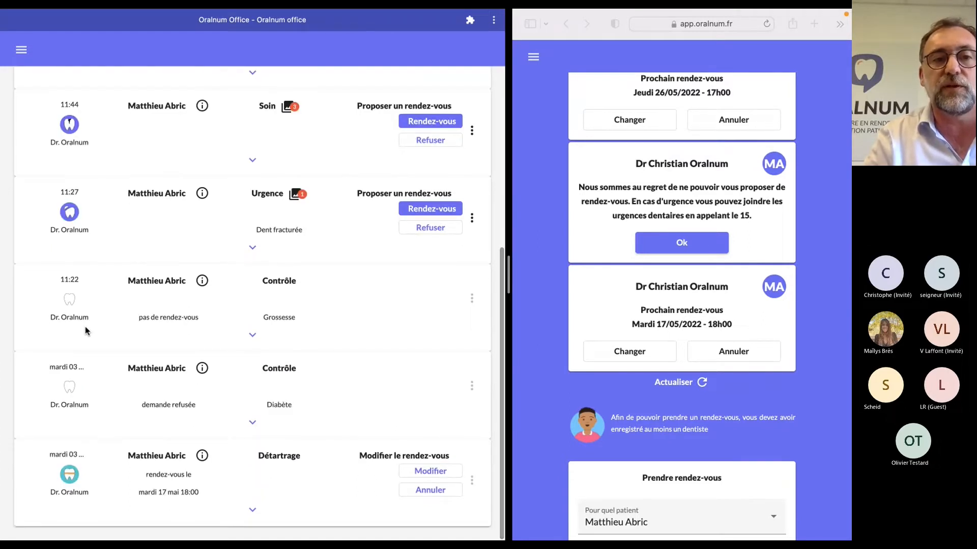
scroll(207, 356, up, 5)
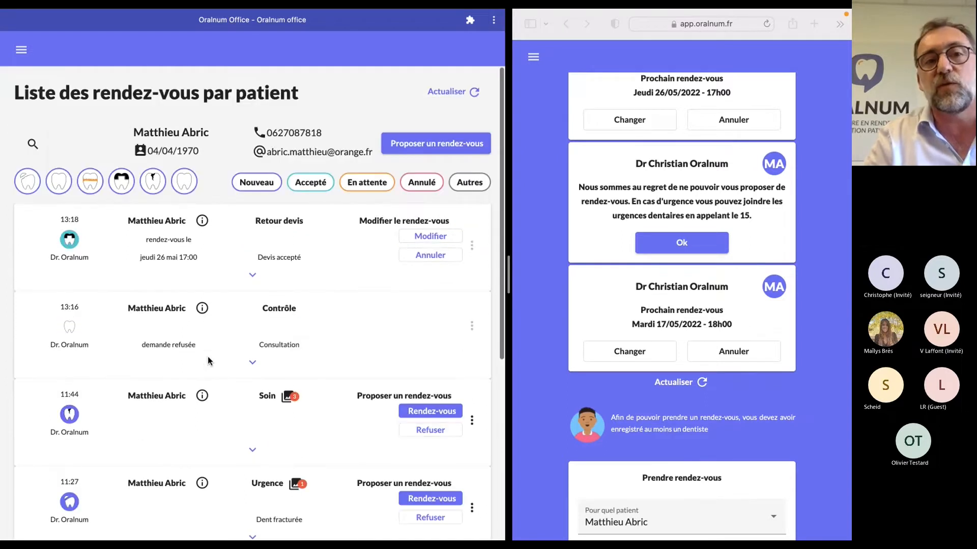
click(469, 183)
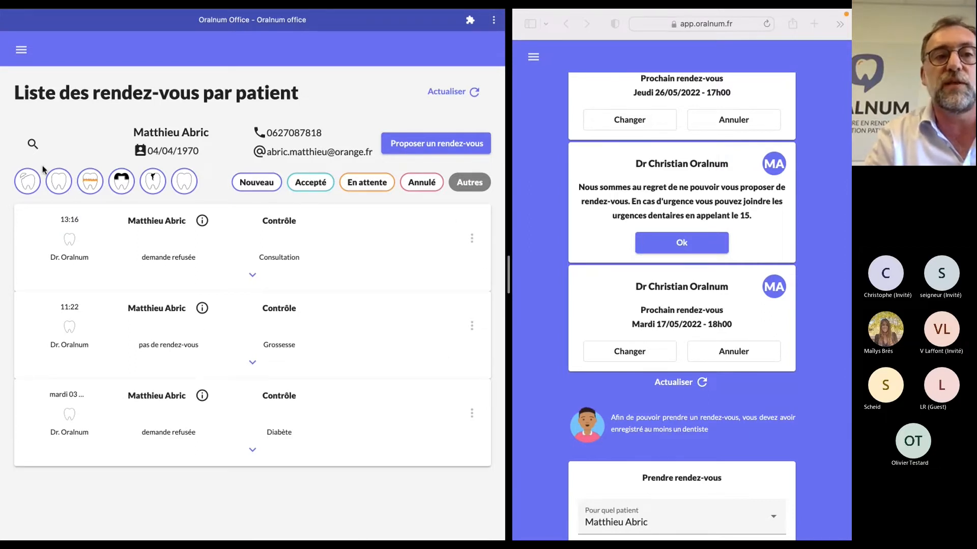
Return to the appointment requests and propose Wednesday 25 May 2022 at 17:00 for the 11:44 Soin request
click(21, 50)
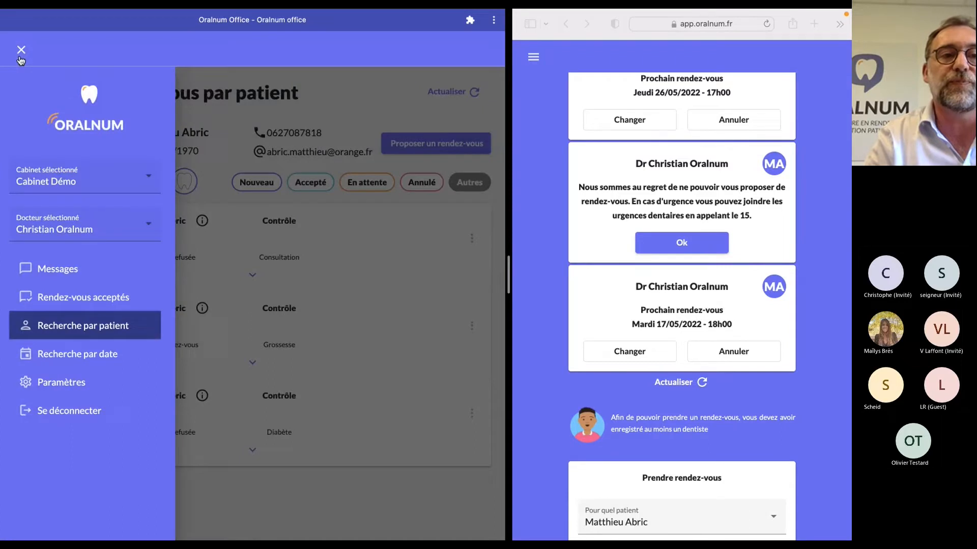
click(67, 270)
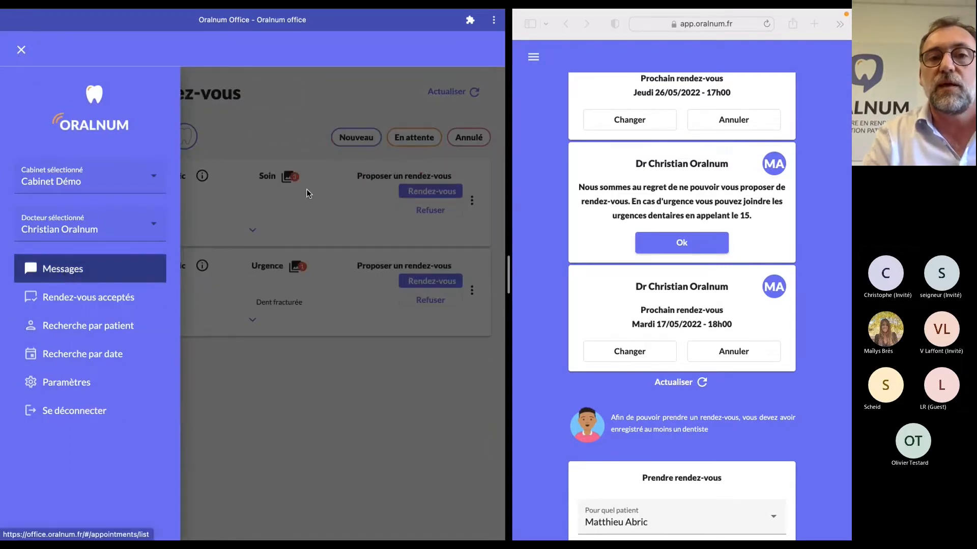
click(245, 199)
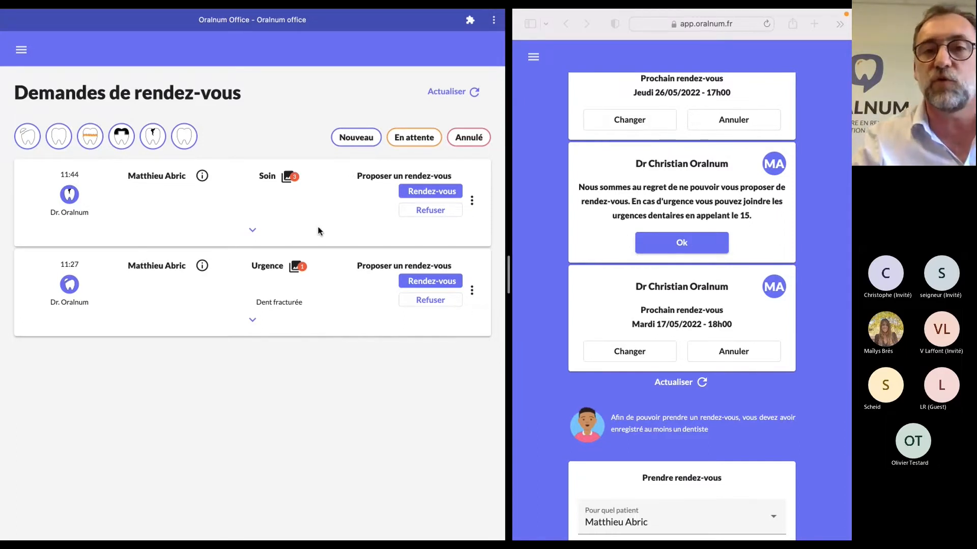
click(447, 197)
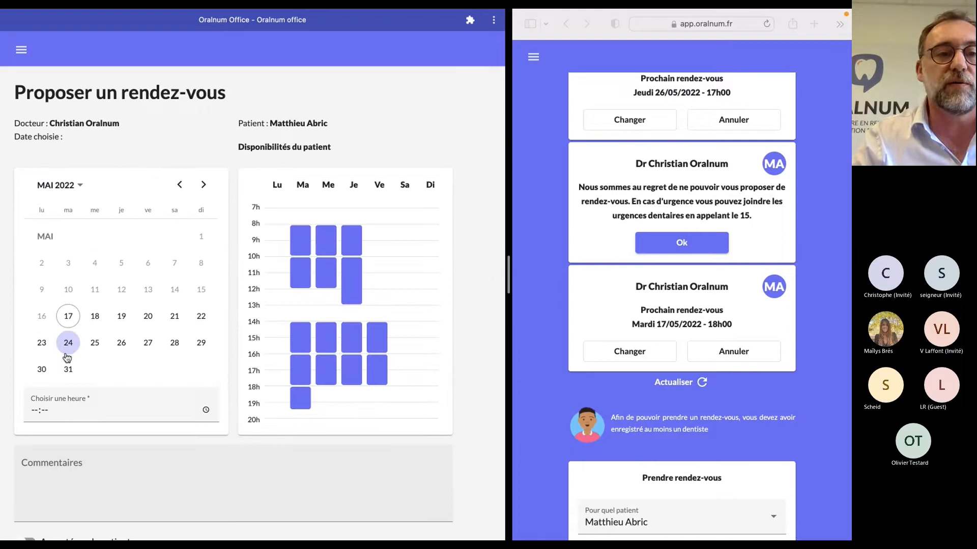
click(94, 342)
click(36, 412)
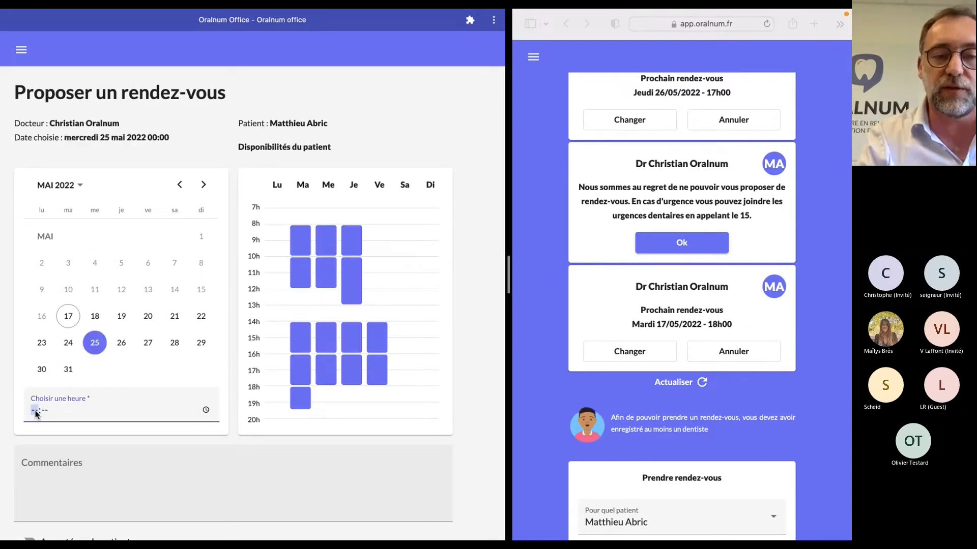
text(17:00)
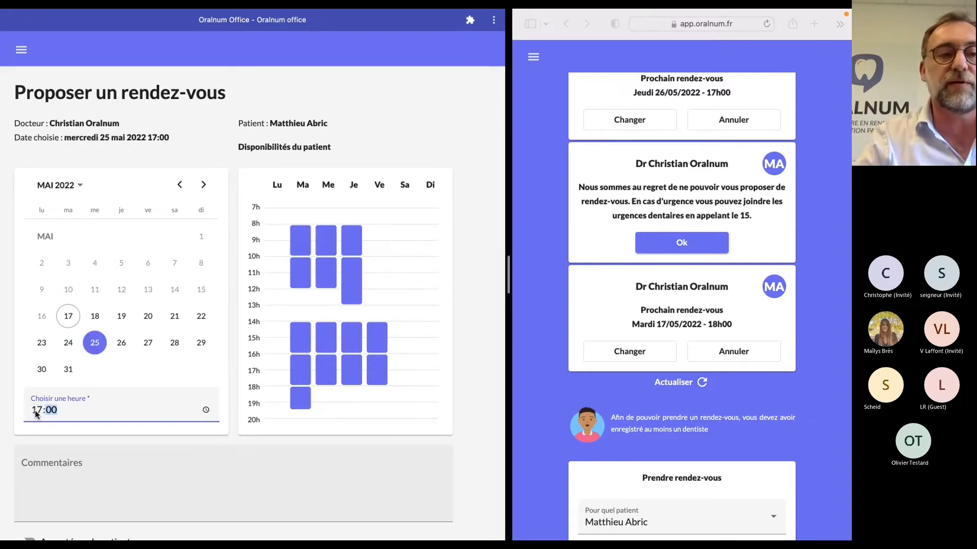
scroll(151, 487, down, 1)
click(254, 527)
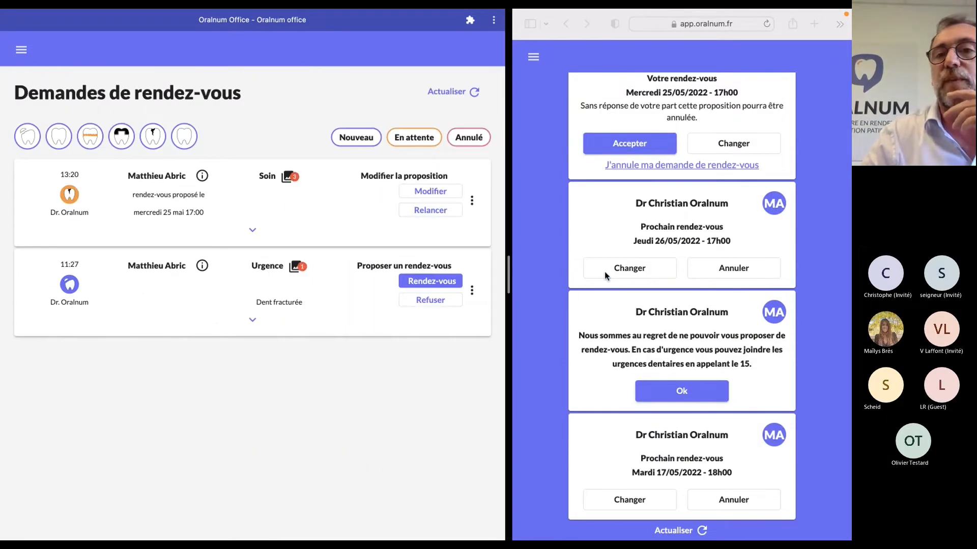
In the patient app, ask for another date instead of 25/05/2022 at 17h00 and refresh the practice's appointment requests
scroll(659, 223, up, 2)
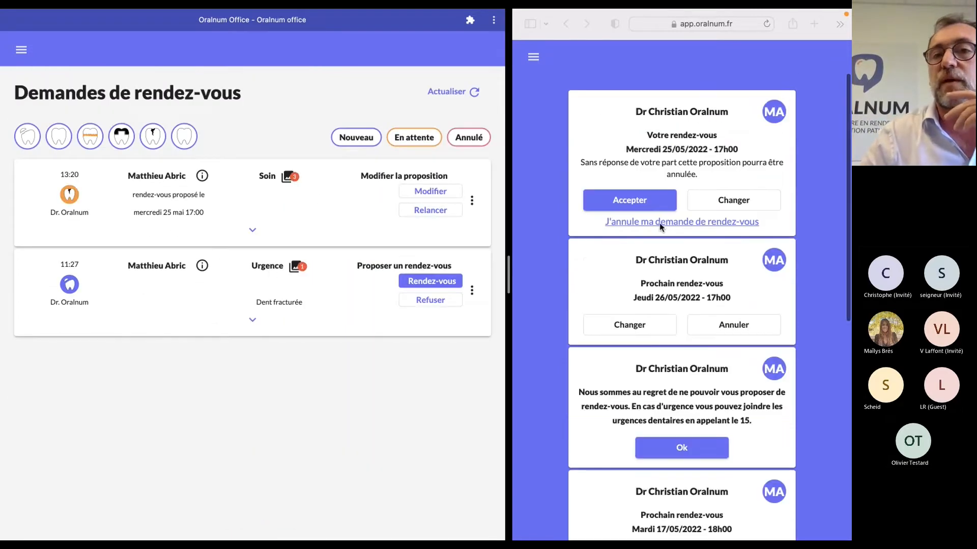
click(727, 197)
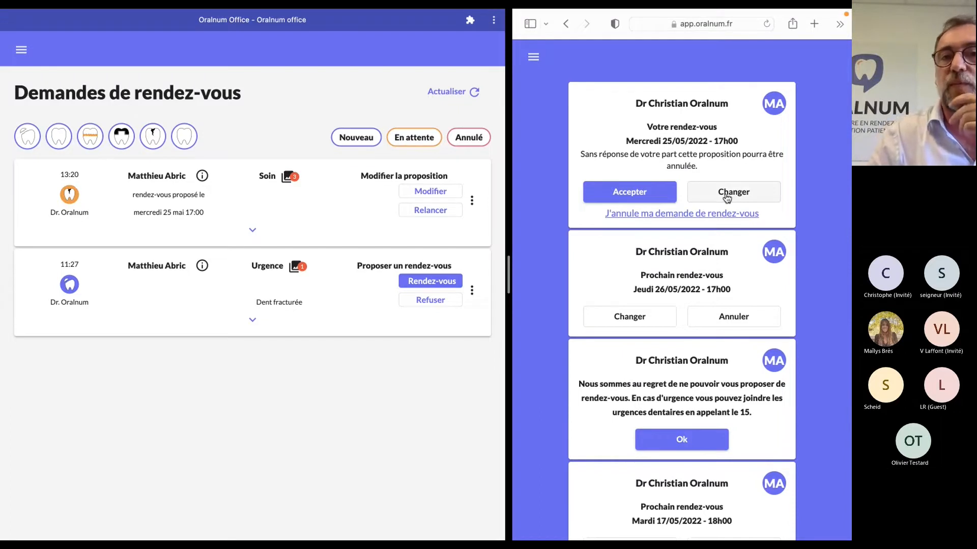
click(727, 201)
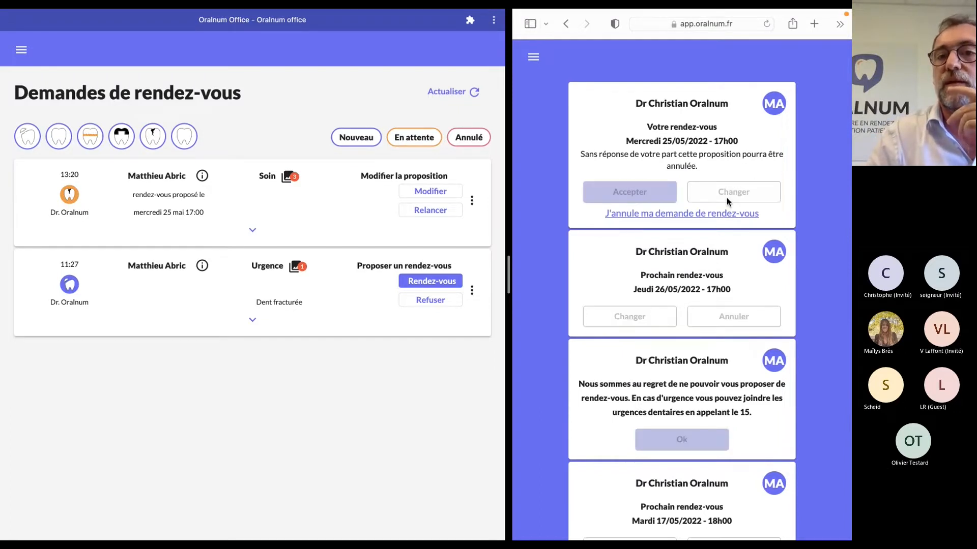
click(466, 95)
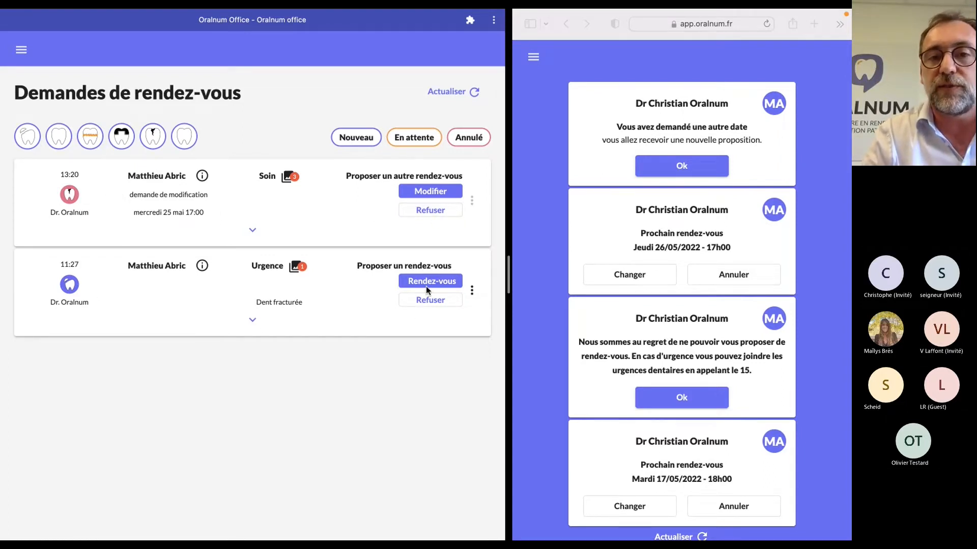
Propose Wednesday 18 May 2022 at 12:00 as the new date for the patient's Soin request
click(443, 191)
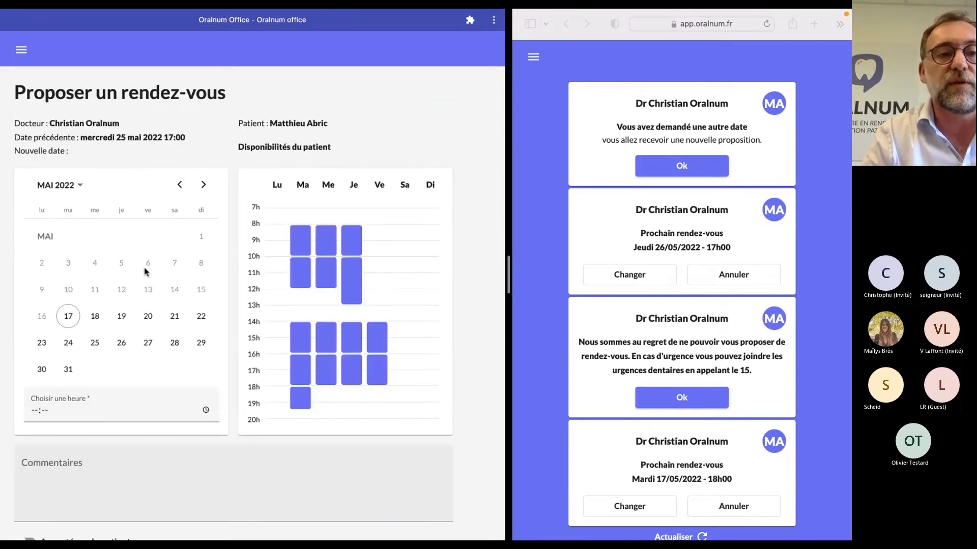
click(95, 316)
click(34, 410)
text(12:00)
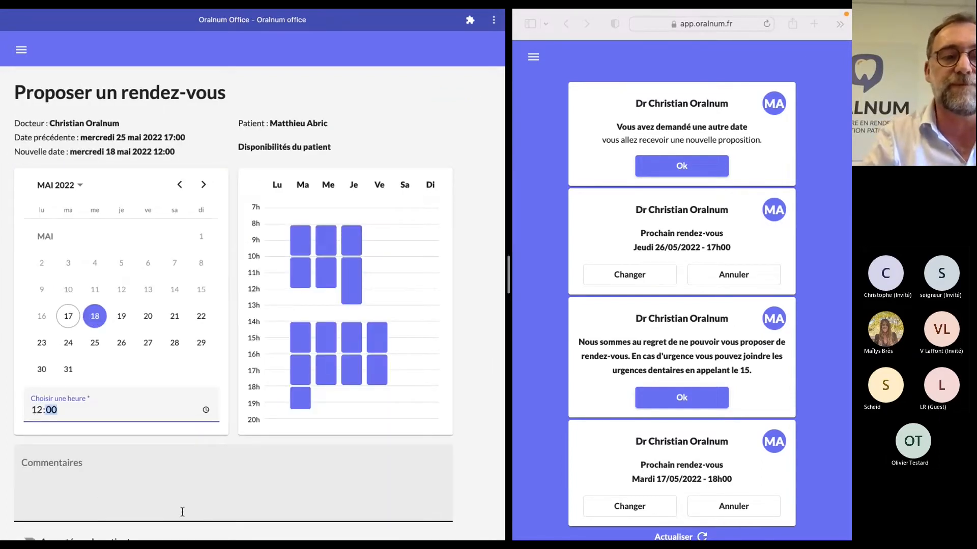
scroll(182, 513, down, 2)
click(265, 516)
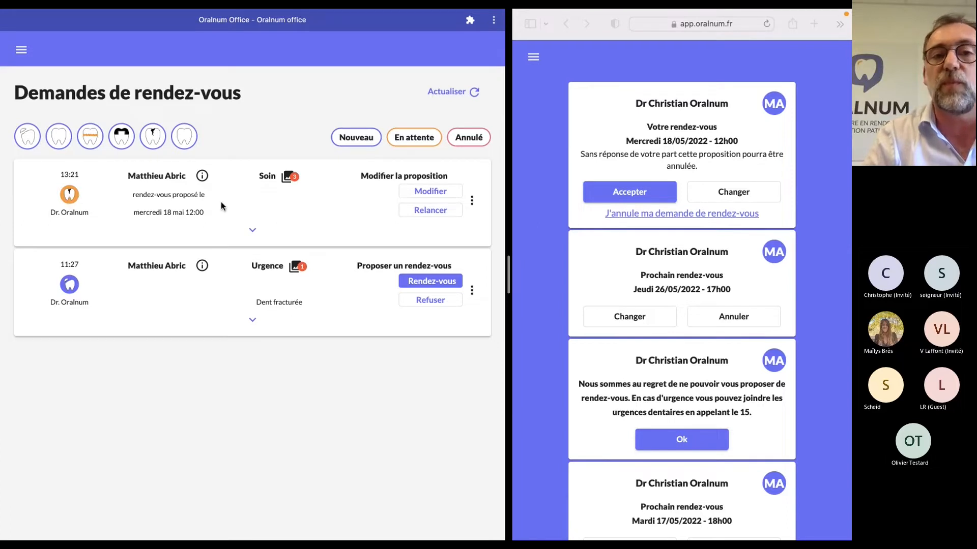
Send the patient a reminder about the 18 May Soin proposal, accept it on their behalf and refresh the requests
click(417, 213)
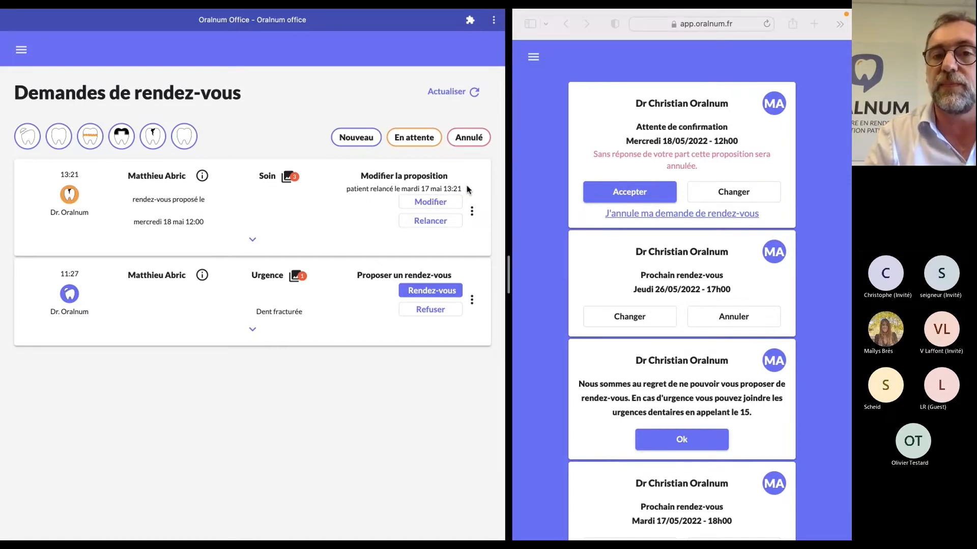
click(473, 211)
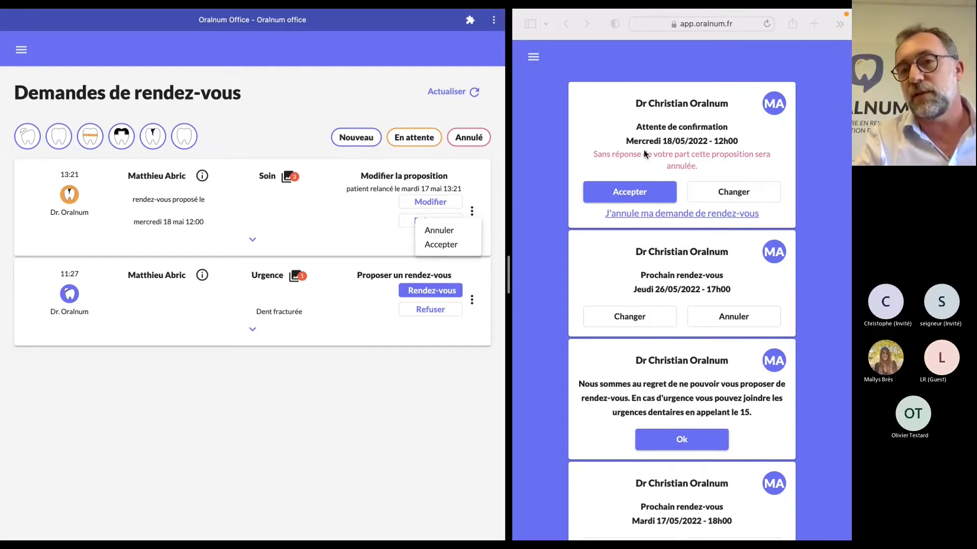
click(442, 245)
click(450, 98)
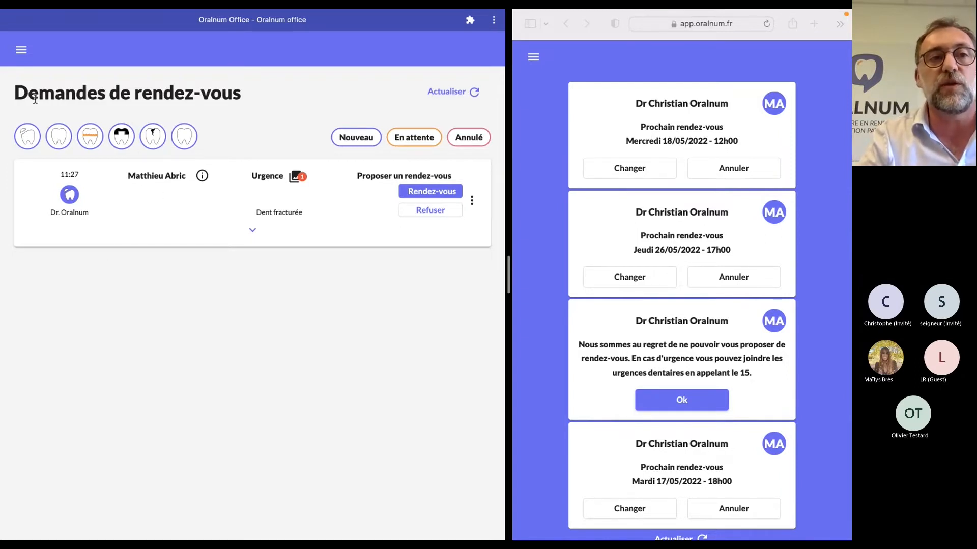
Review the list of accepted appointments
click(21, 49)
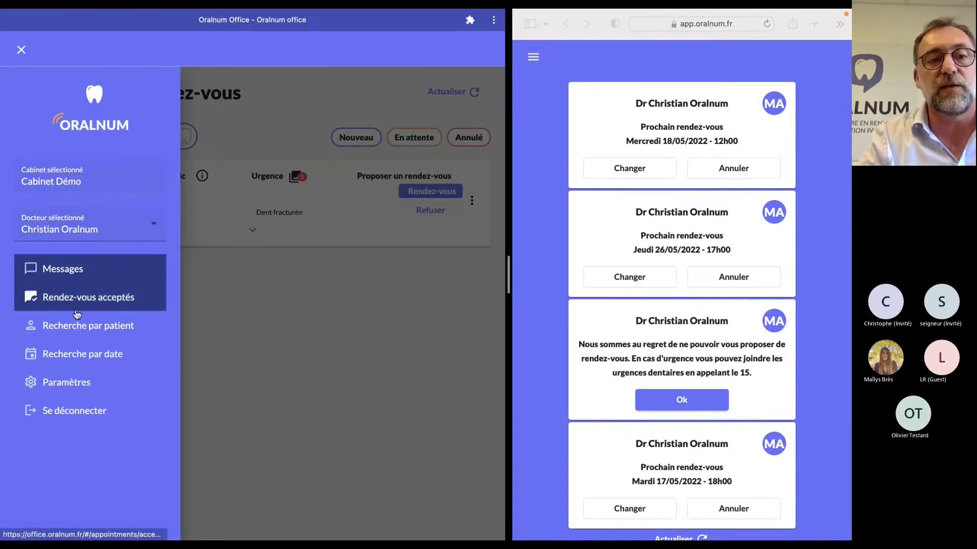
click(79, 310)
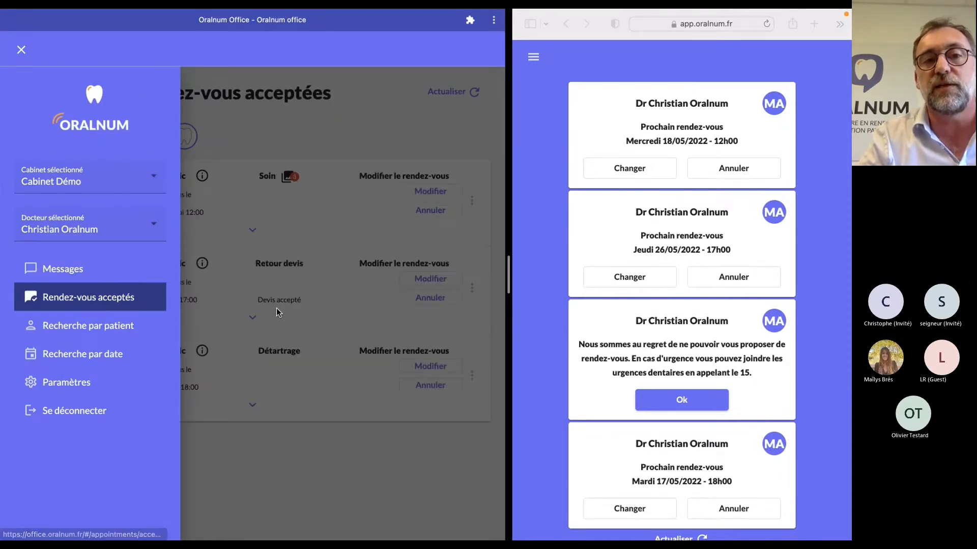
click(293, 147)
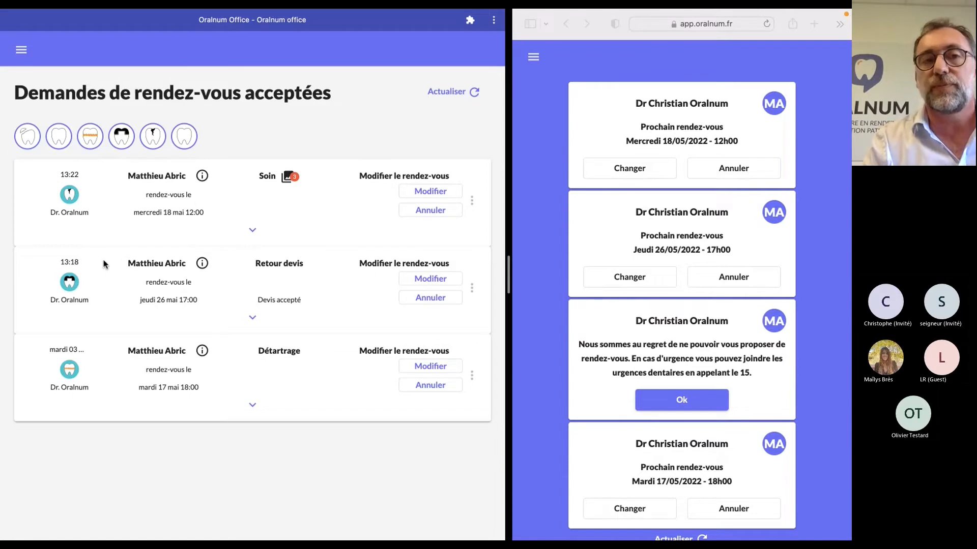
Return to the appointment requests and book the Urgence request for Thursday 26 May 2022 at 12:00, marked as accepted by the patient
click(21, 51)
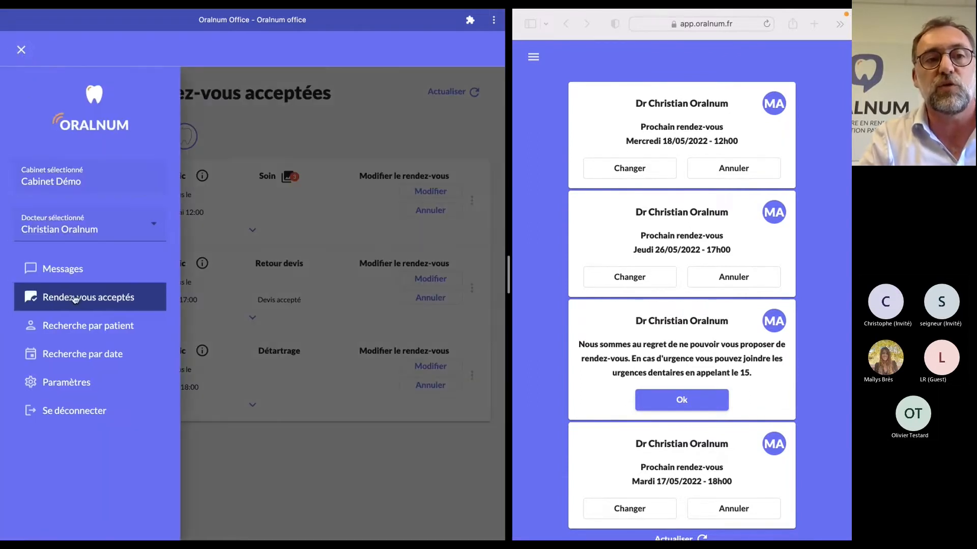
click(73, 277)
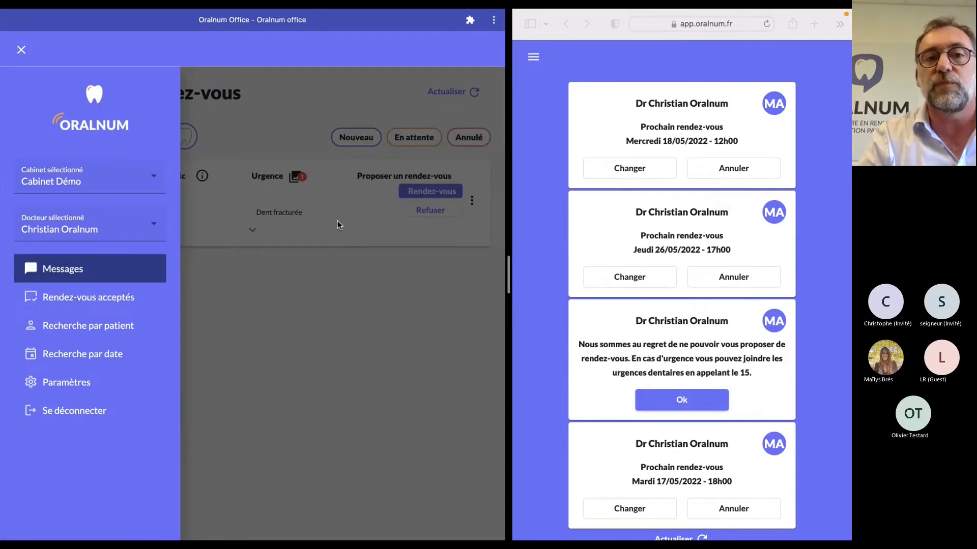
click(300, 153)
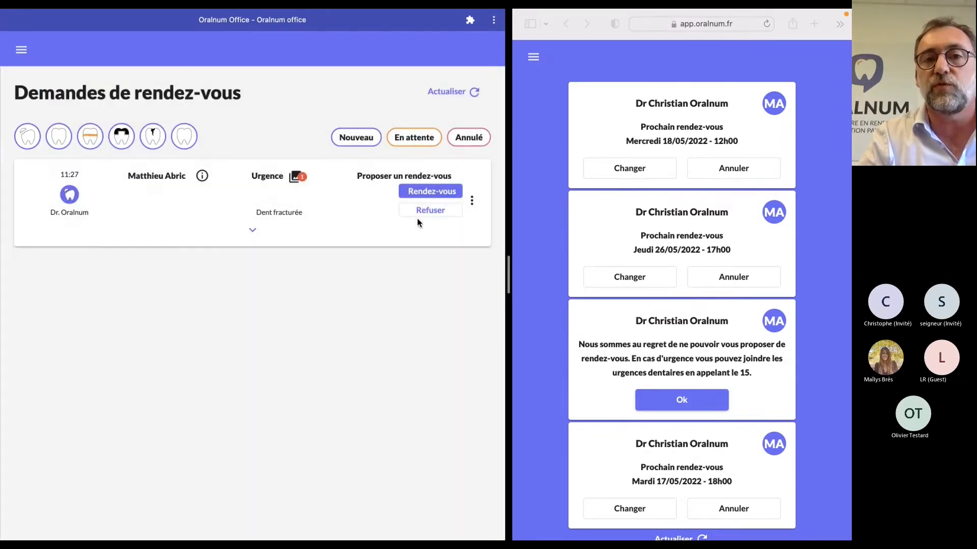
click(447, 198)
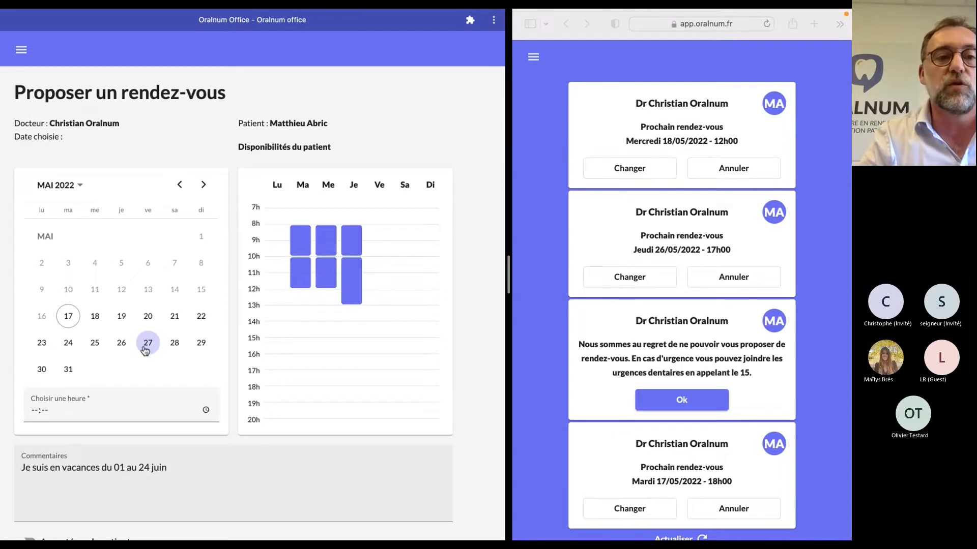
click(121, 343)
click(45, 408)
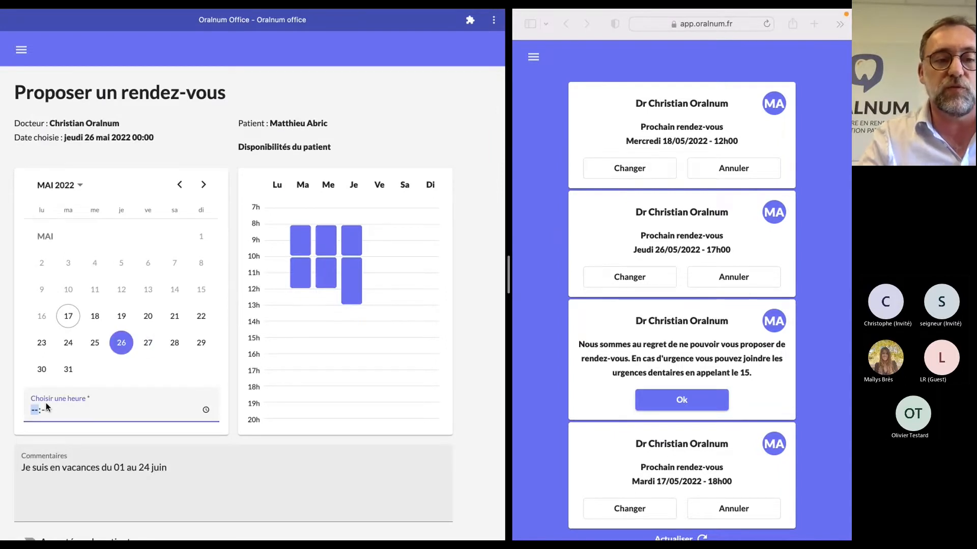
text(1200)
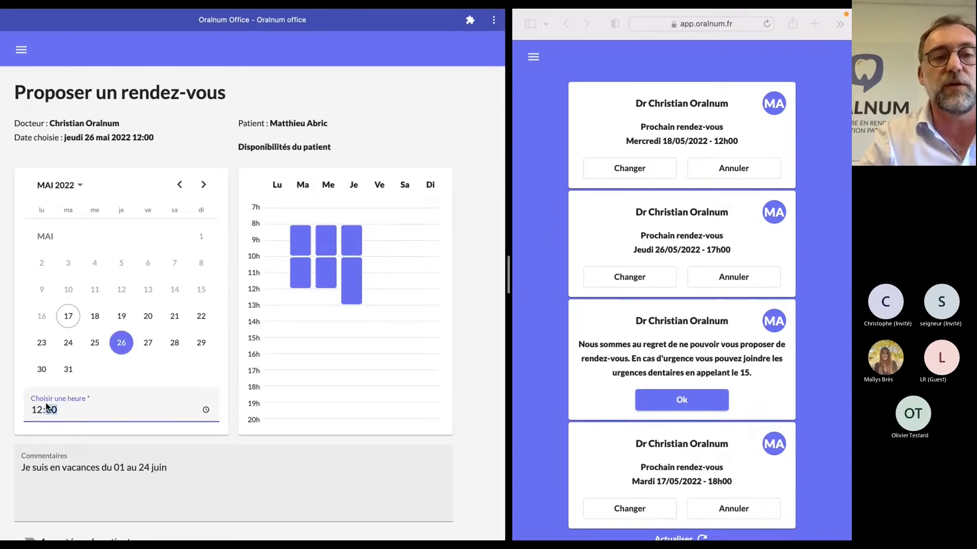
scroll(196, 419, down, 2)
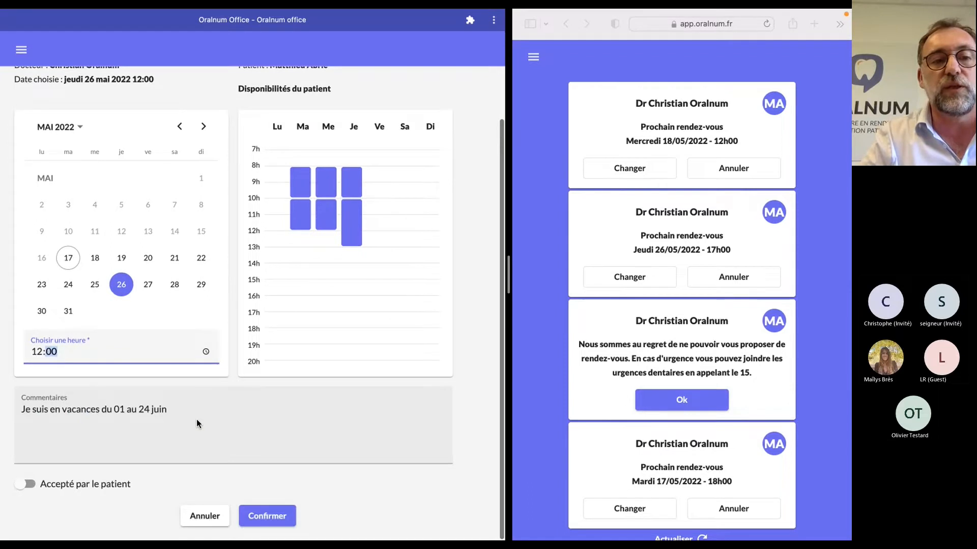
click(28, 486)
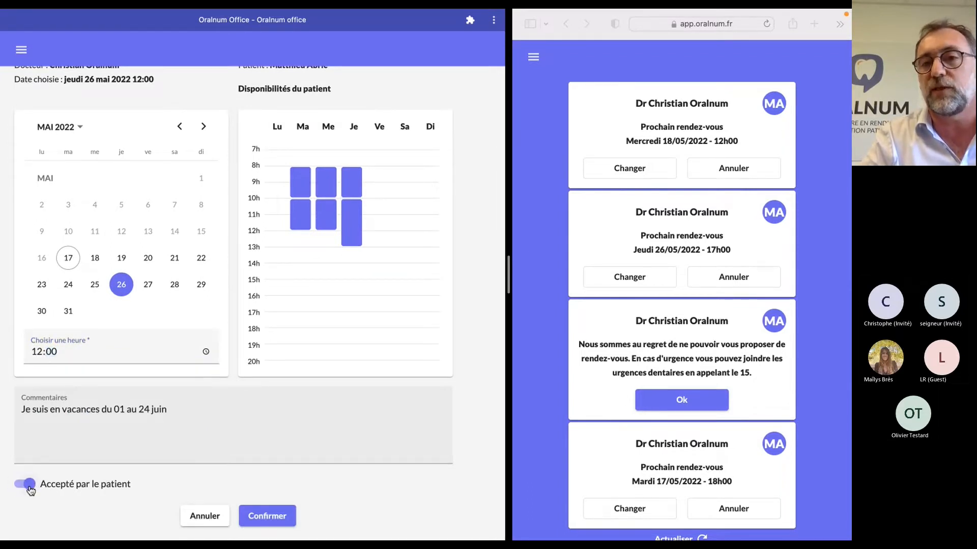
click(286, 521)
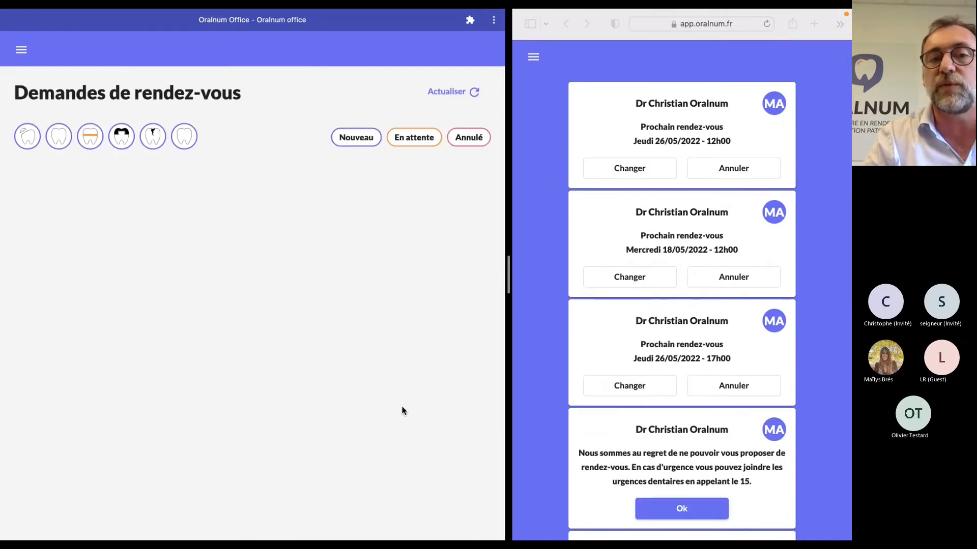
click(21, 50)
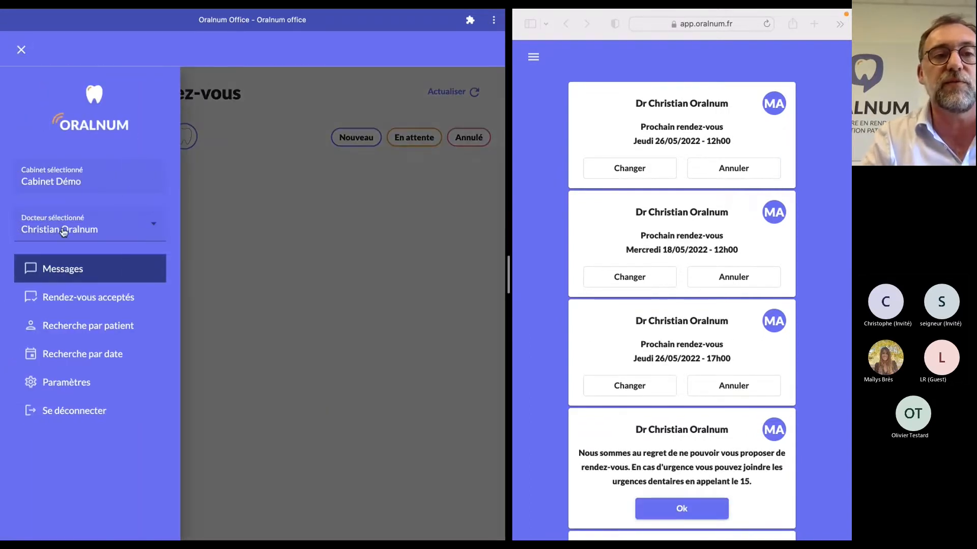
click(319, 247)
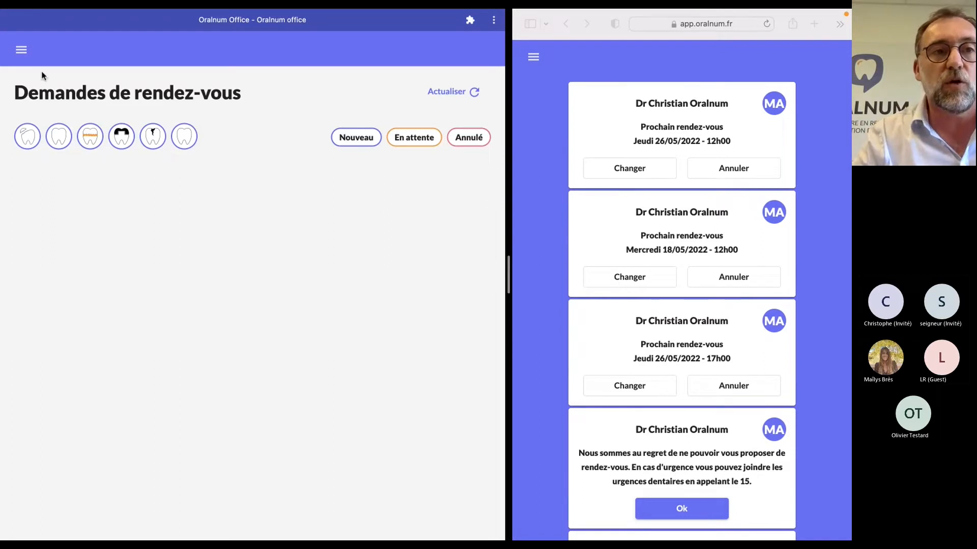
In the doctor's settings, add a new leave period running from 25/5/2022 to 31/5/2022
click(22, 52)
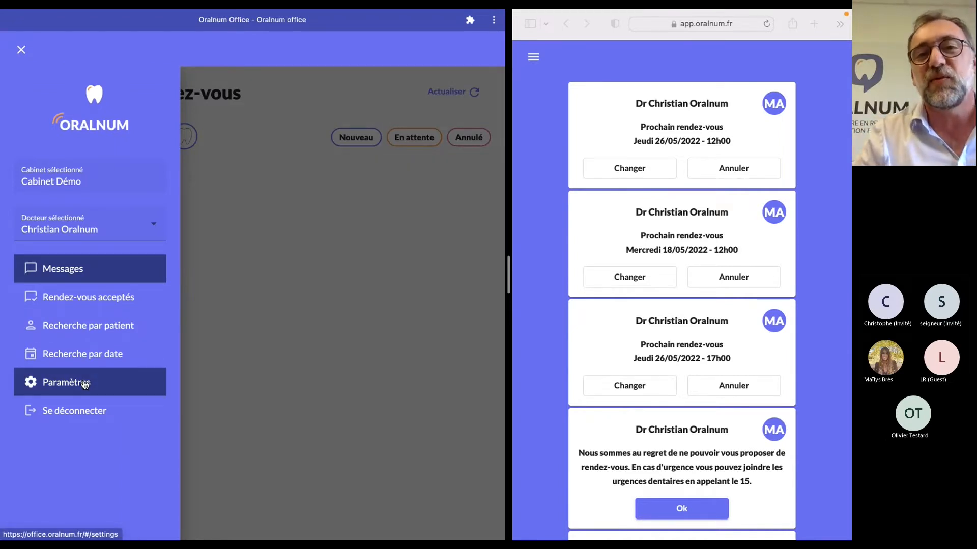
click(85, 385)
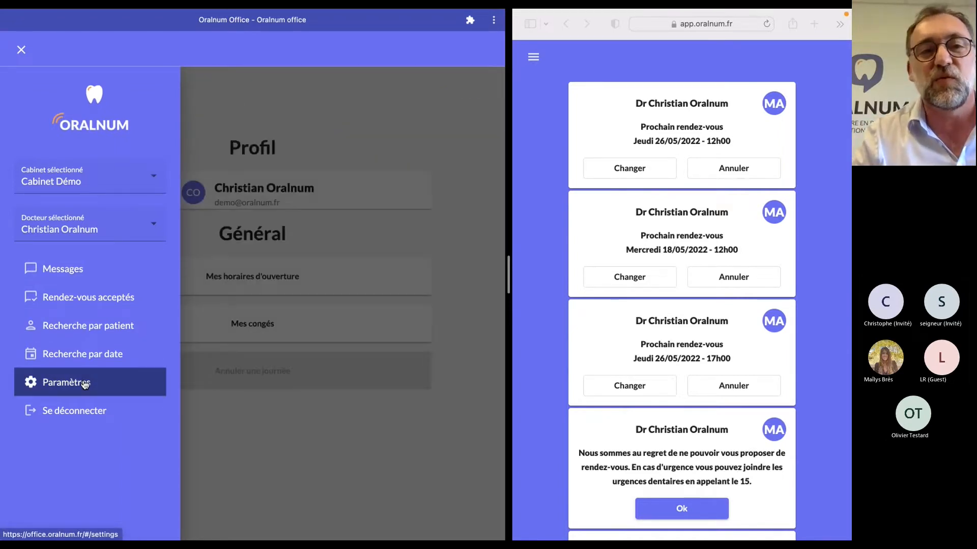
click(316, 108)
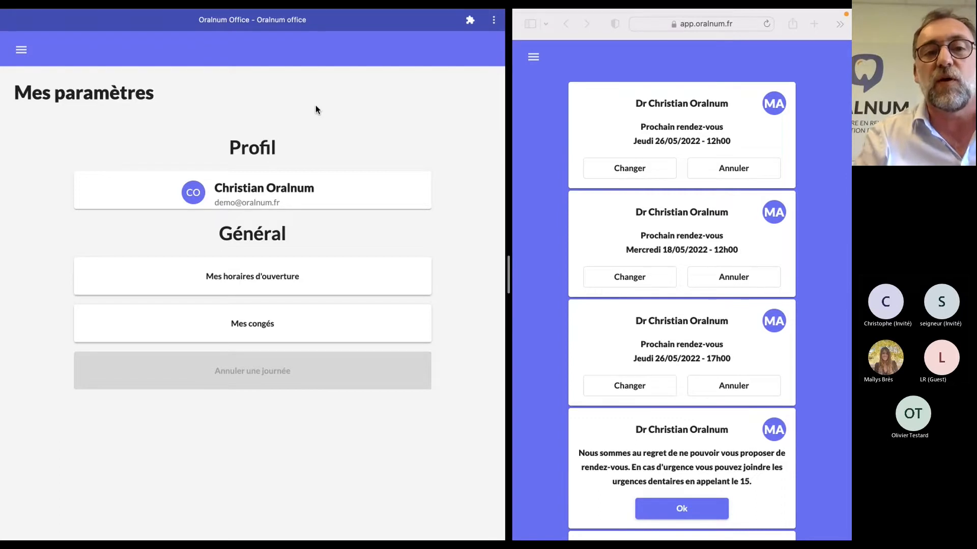
click(264, 331)
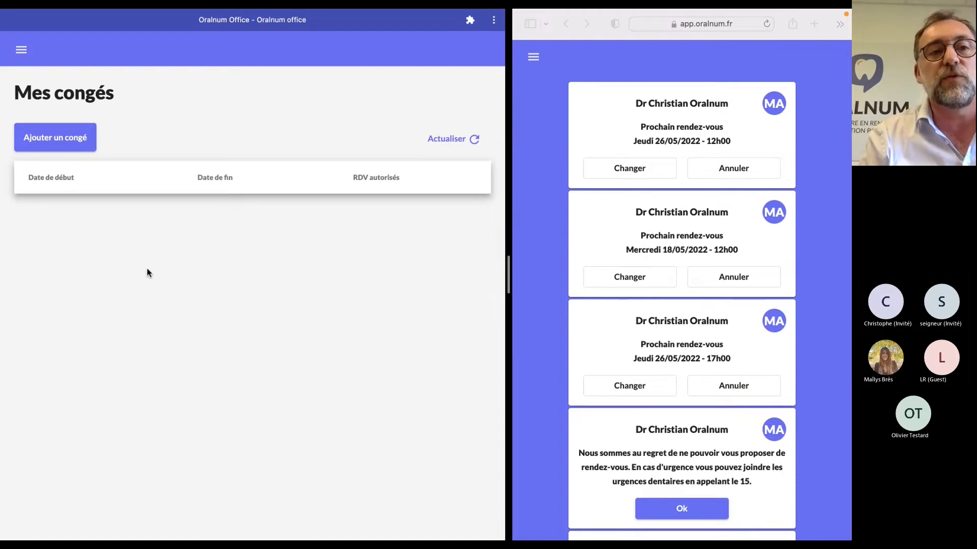
click(60, 139)
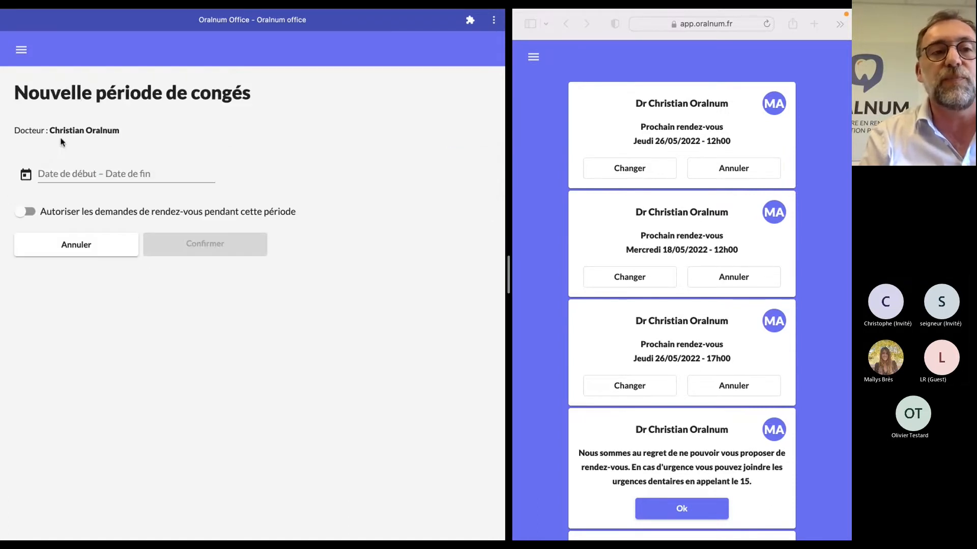
click(27, 176)
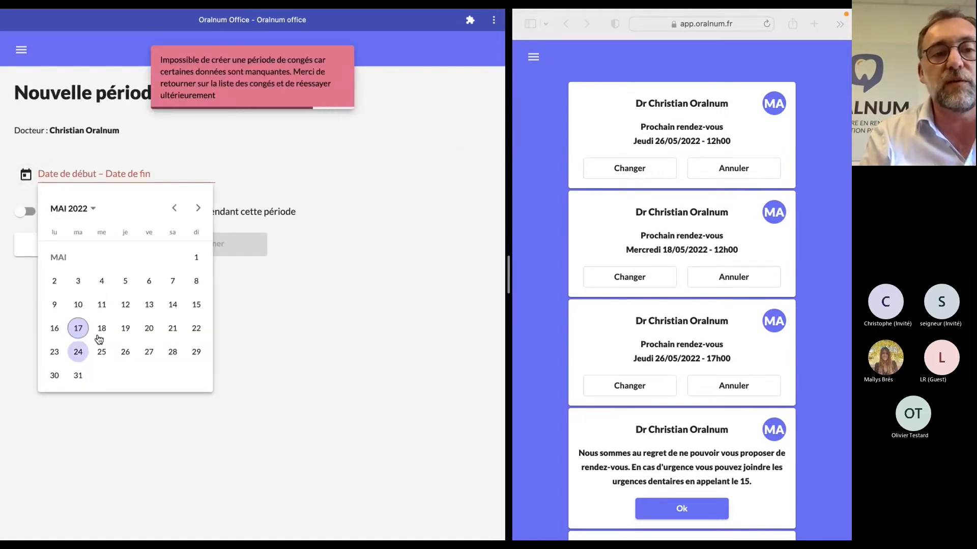
click(101, 354)
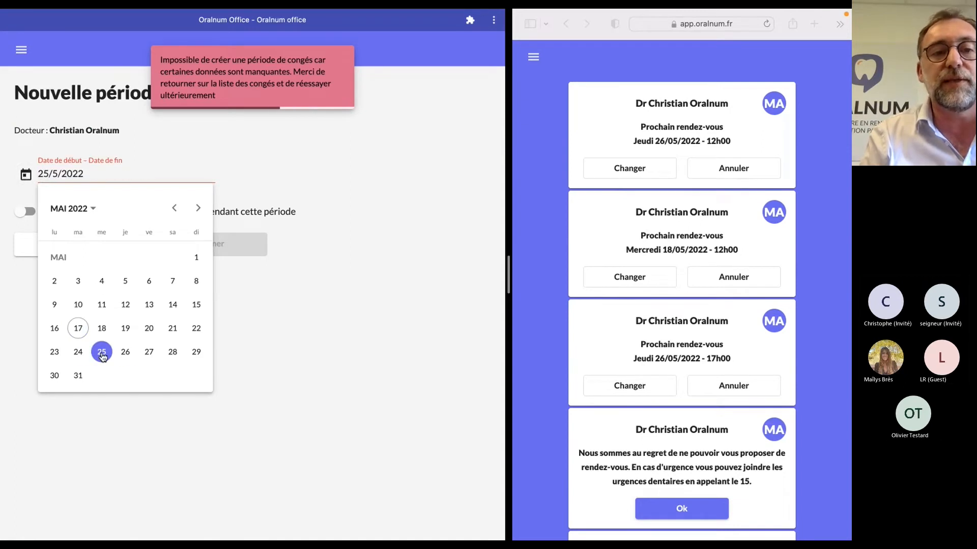
click(78, 375)
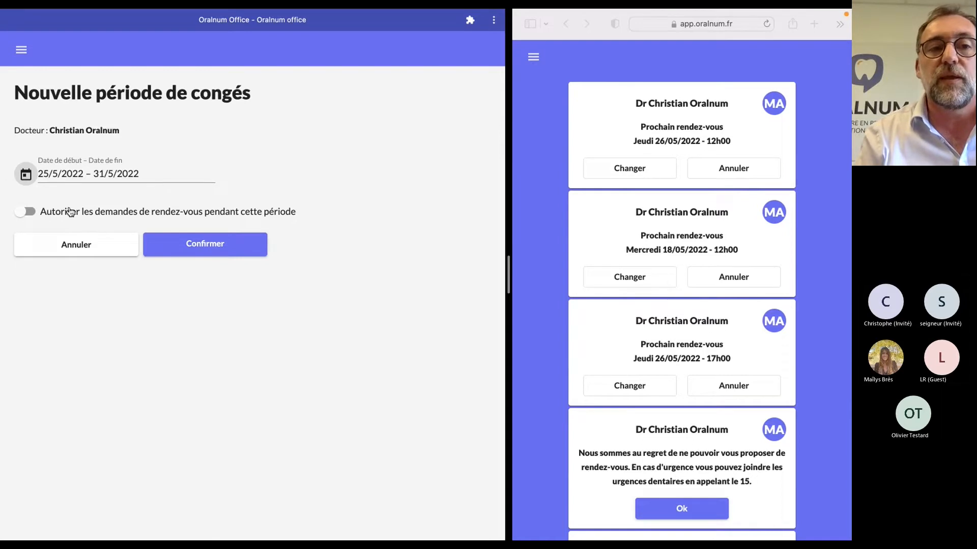
Switch appointment requests during the leave on and back off, and save the leave period
click(26, 212)
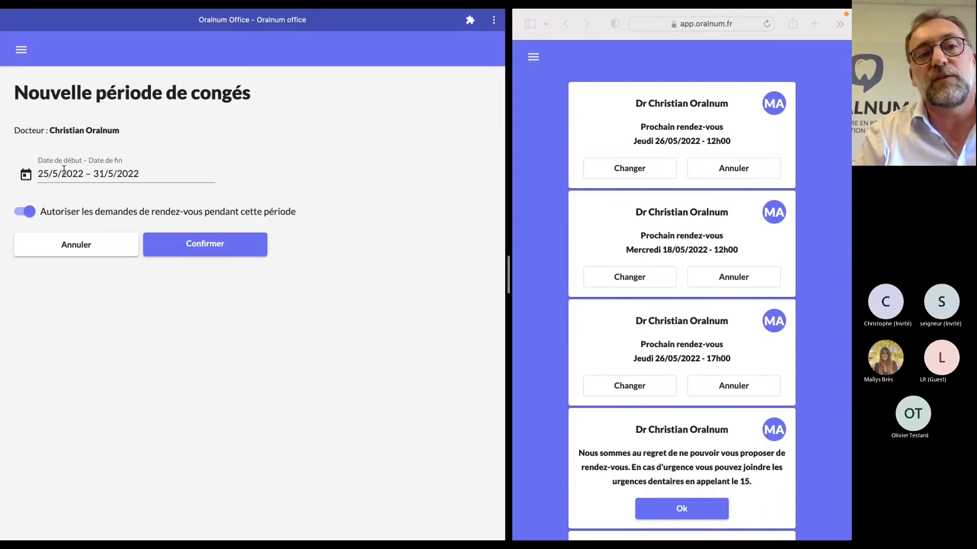
click(28, 214)
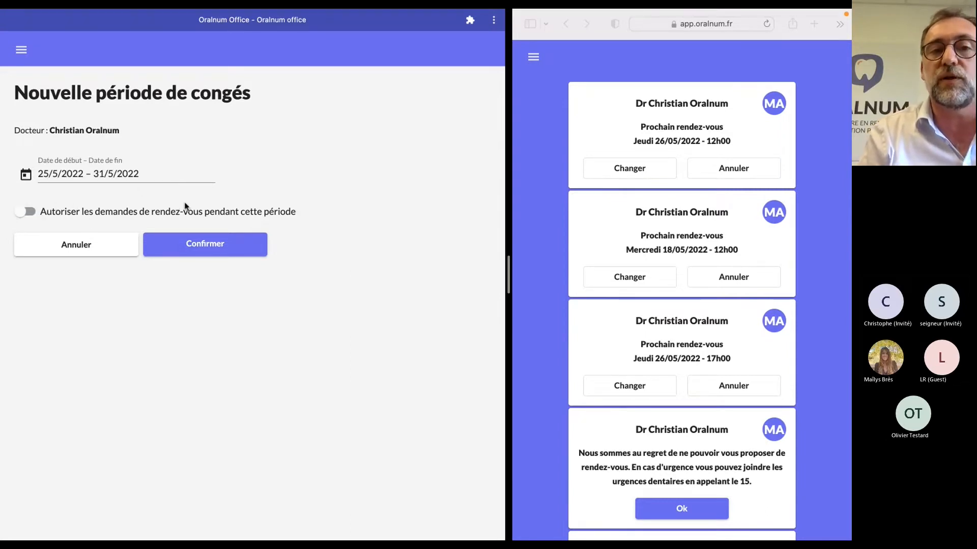
click(203, 248)
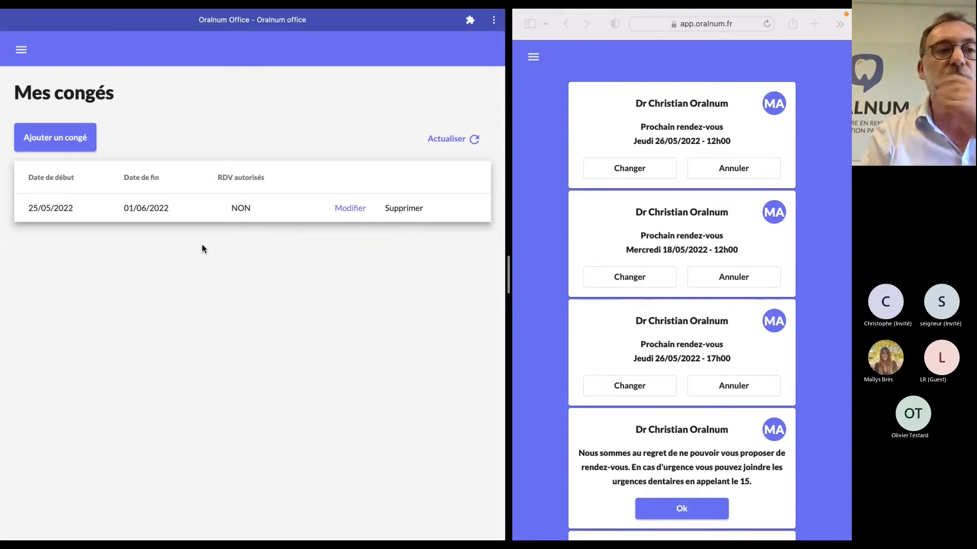
Change the existing leave period's dates to 16/5/2022 – 22/5/2022 and save it
click(353, 214)
click(58, 173)
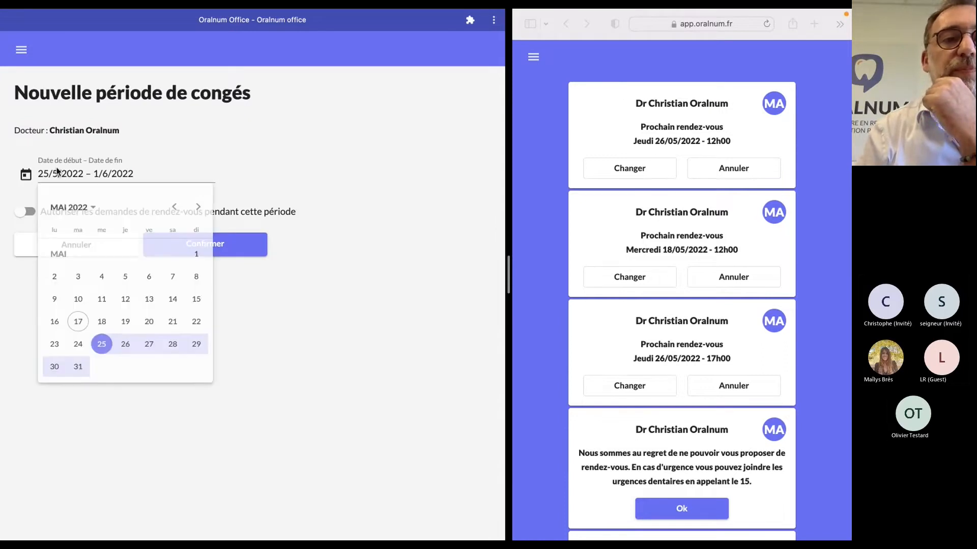
click(54, 331)
click(196, 329)
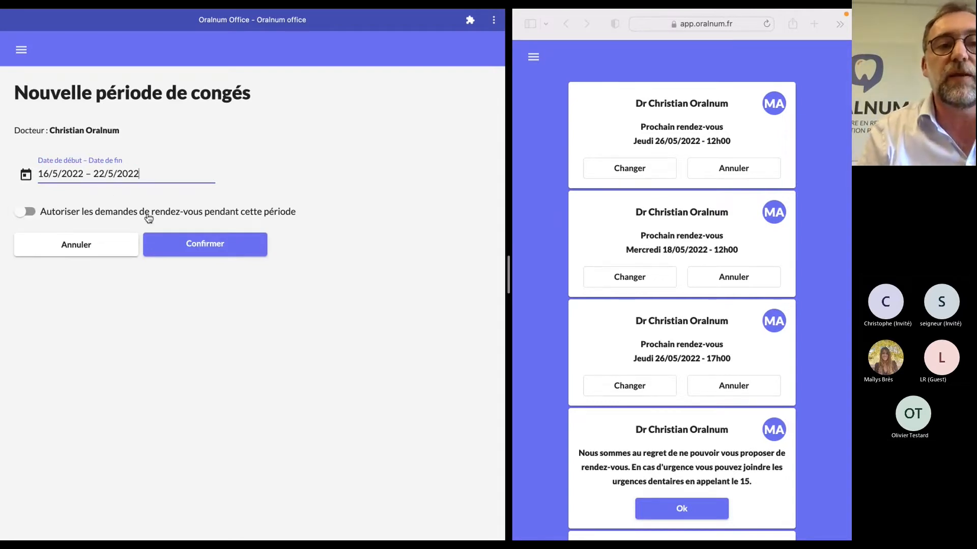
click(198, 251)
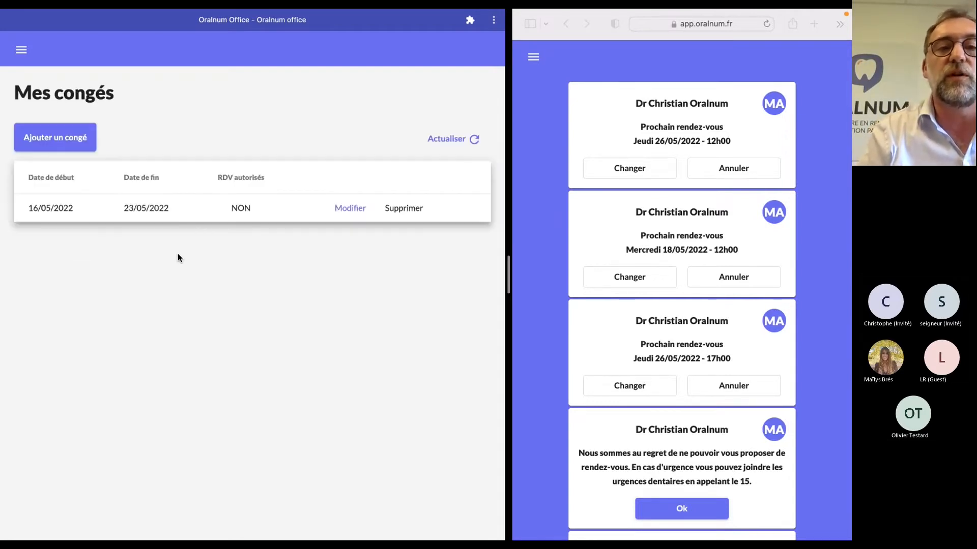
In the patient app, try to start an appointment request with the doctor on leave and acknowledge the leave notice
scroll(661, 426, down, 9)
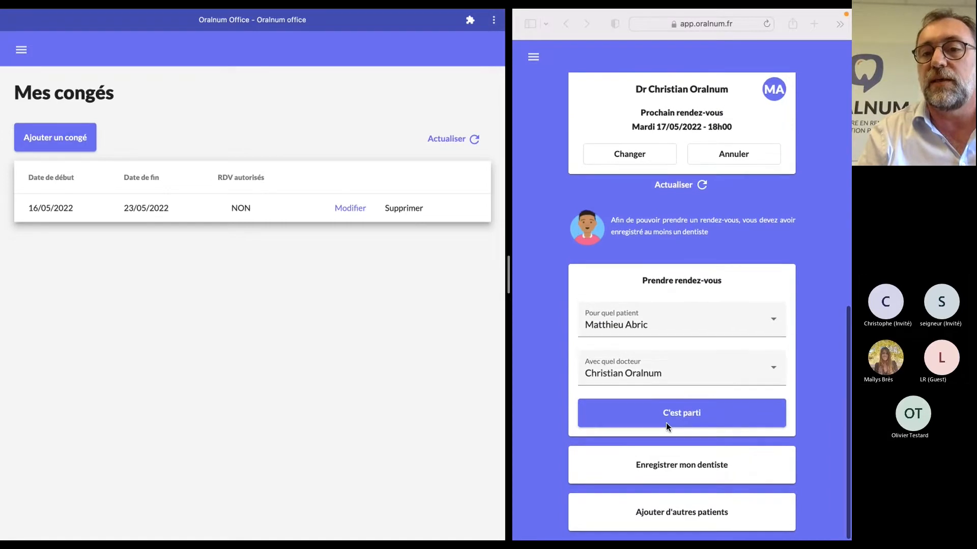
click(680, 417)
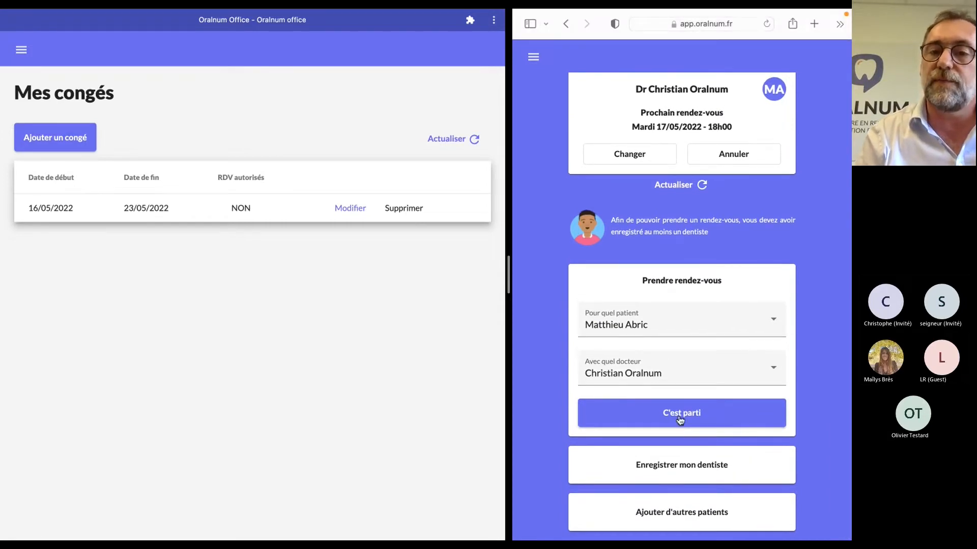
click(680, 418)
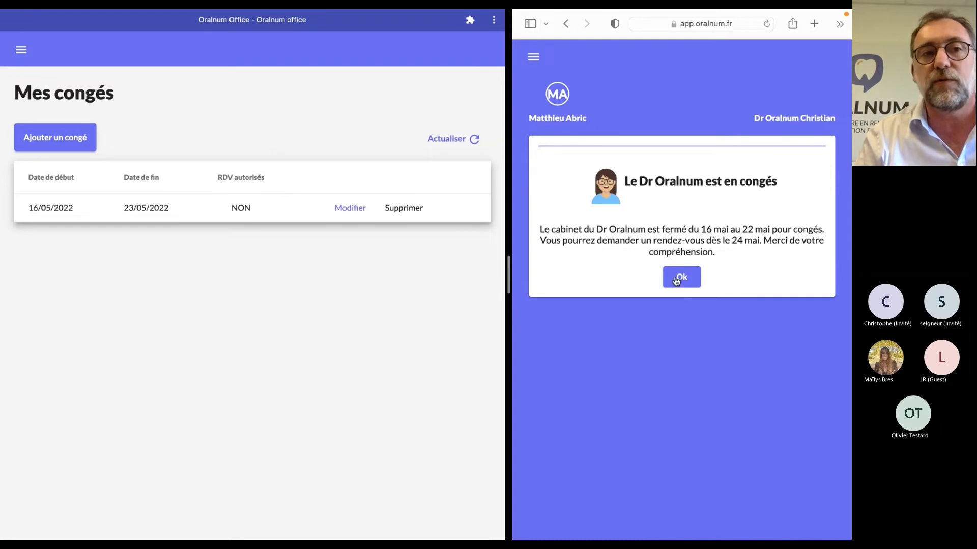
click(681, 279)
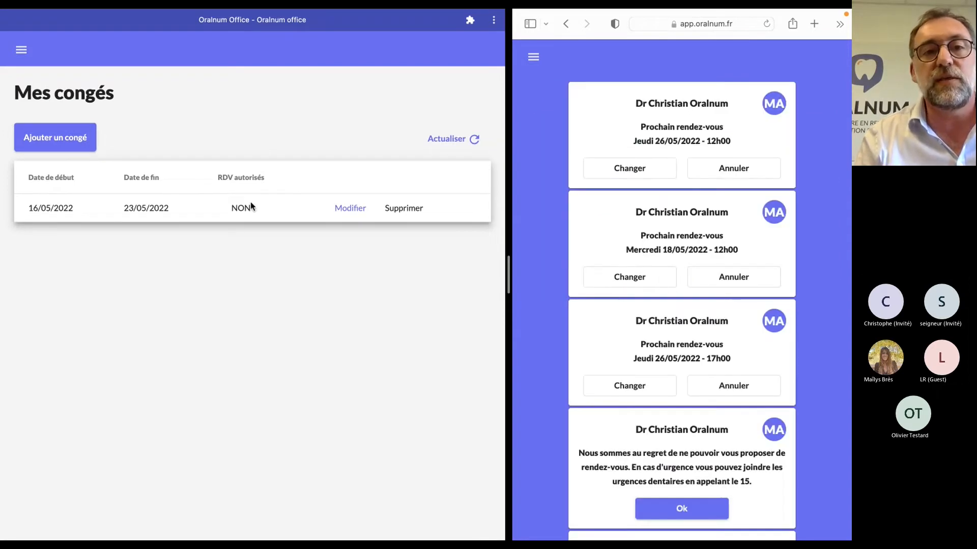
Edit the leave period to allow appointment requests during it, and save the change
click(346, 208)
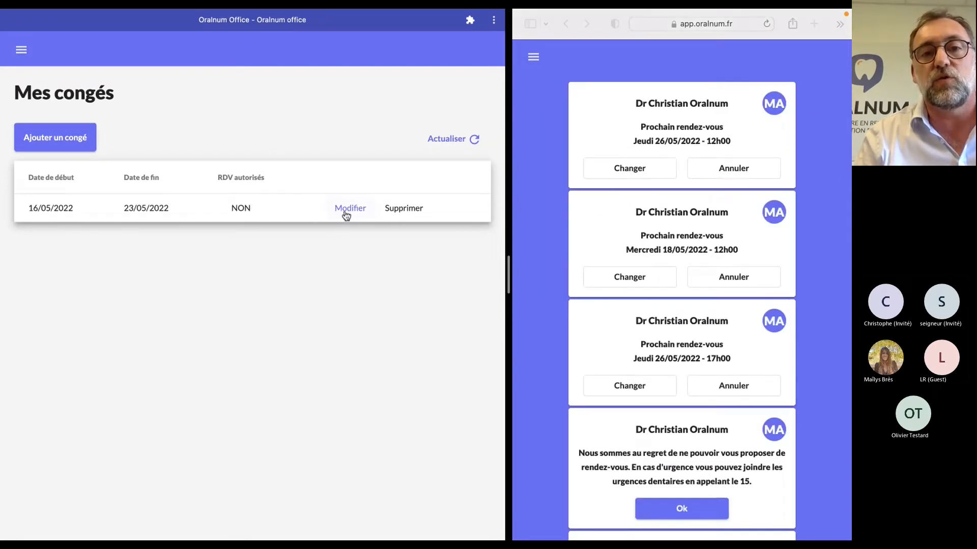
click(23, 212)
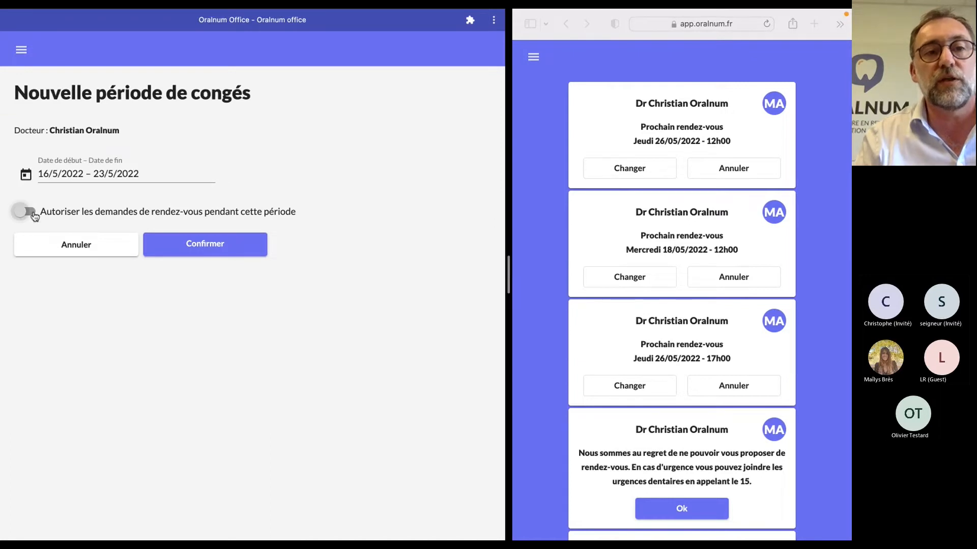
click(215, 250)
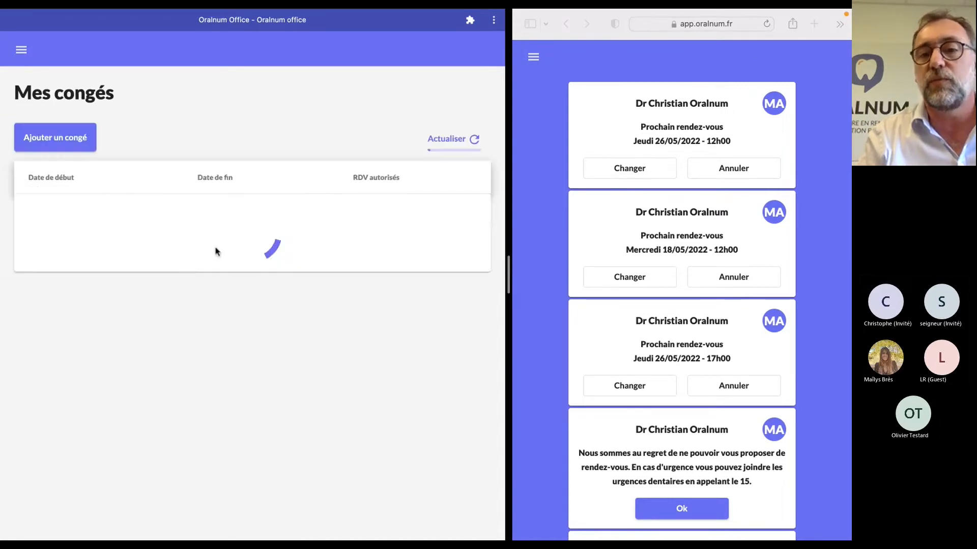
In the patient app, send the preselected doctor a Contrôle request for a Consultation, keeping all the proposed time slots
scroll(734, 416, down, 8)
click(696, 420)
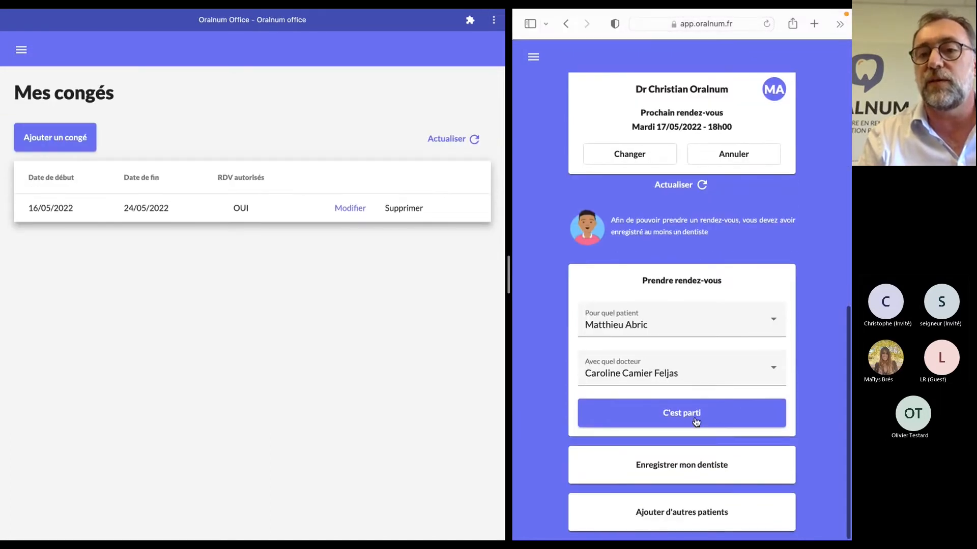
click(696, 420)
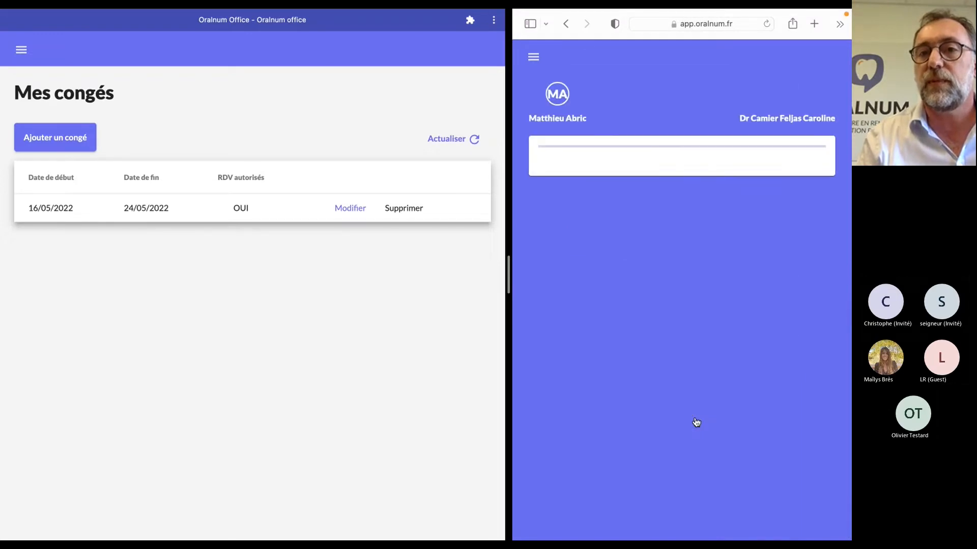
click(694, 315)
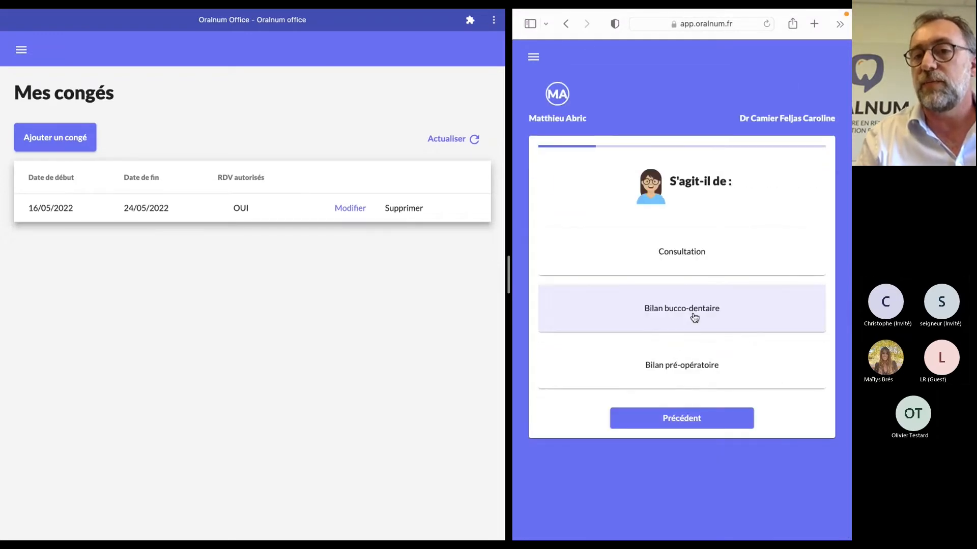
click(690, 260)
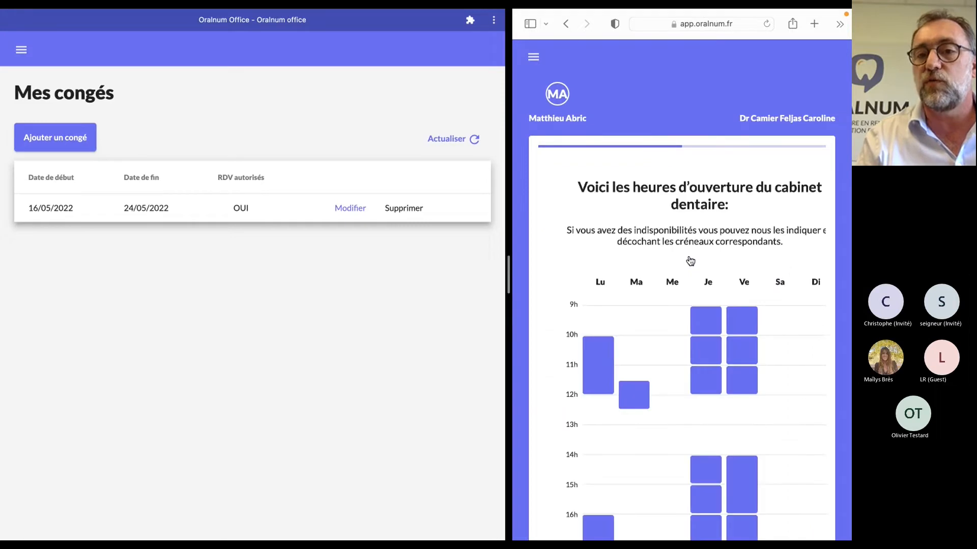
scroll(692, 306, down, 6)
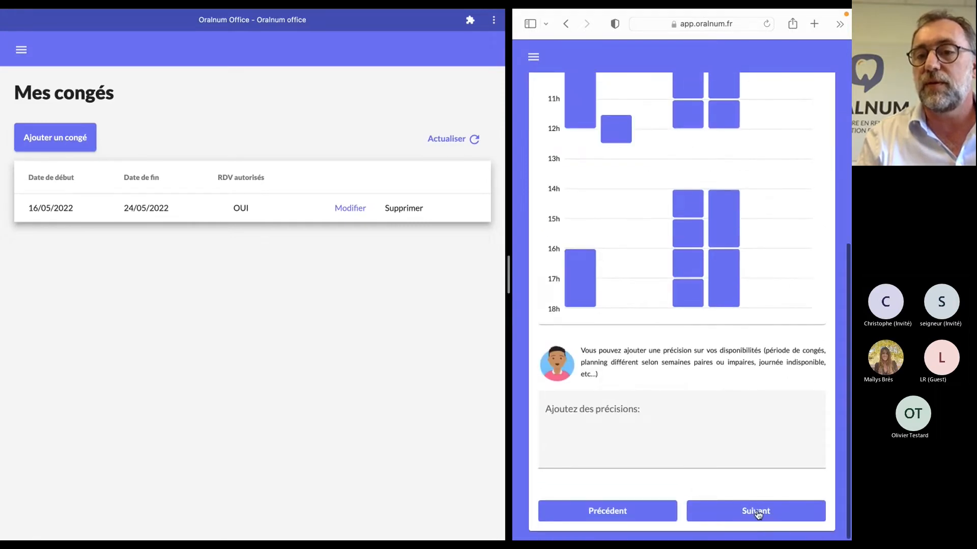
click(757, 510)
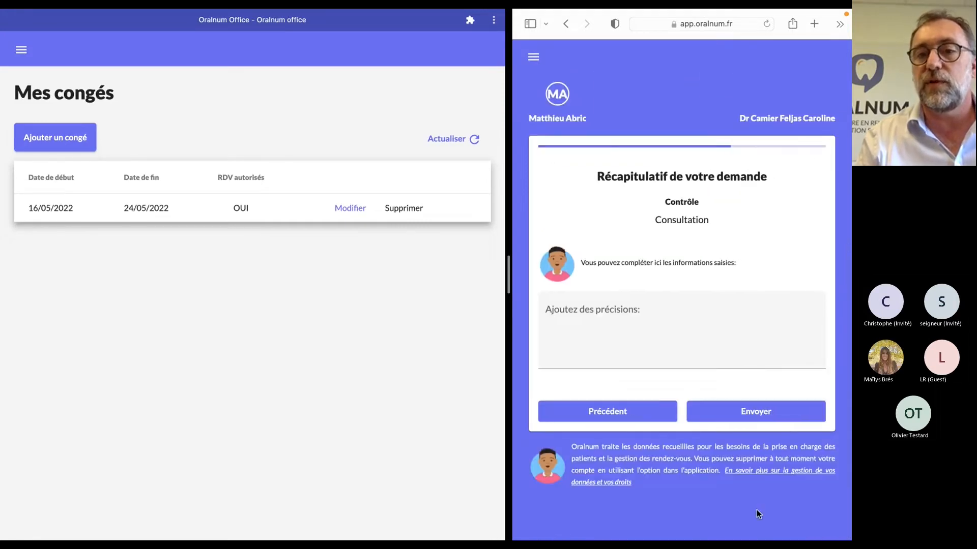
click(755, 417)
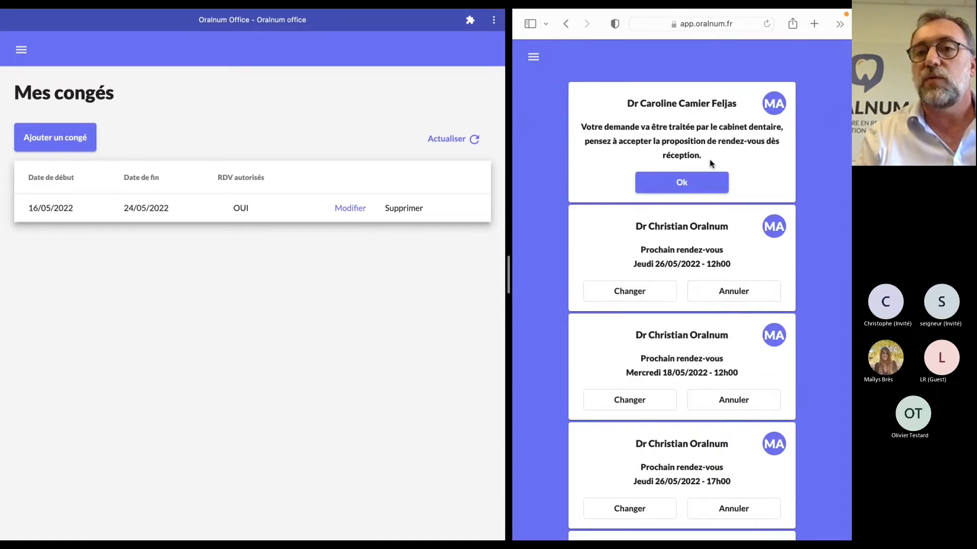
Start another patient appointment request, choosing the doctor on leave, and continue past the closure notice to the reasons for the visit
scroll(711, 163, down, 5)
scroll(711, 163, up, 5)
scroll(711, 163, down, 10)
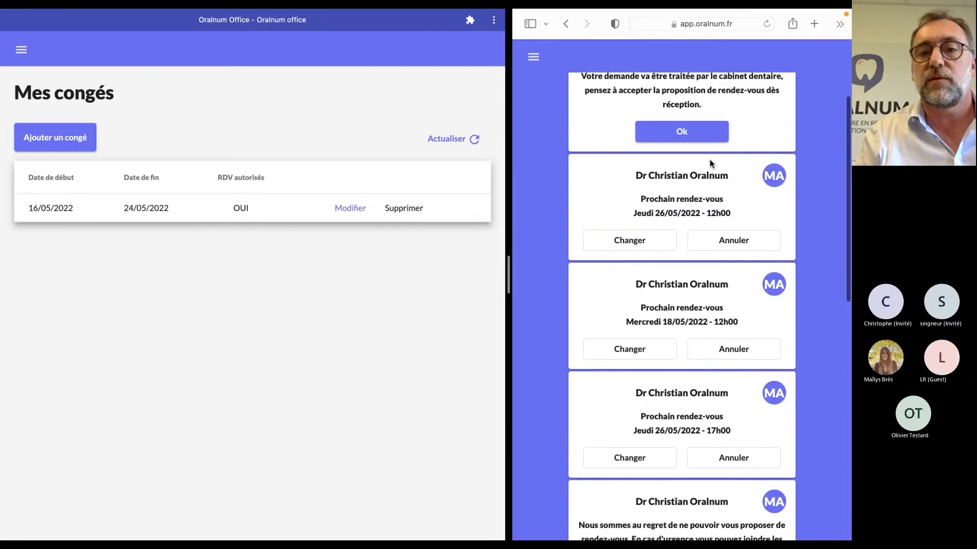
click(680, 377)
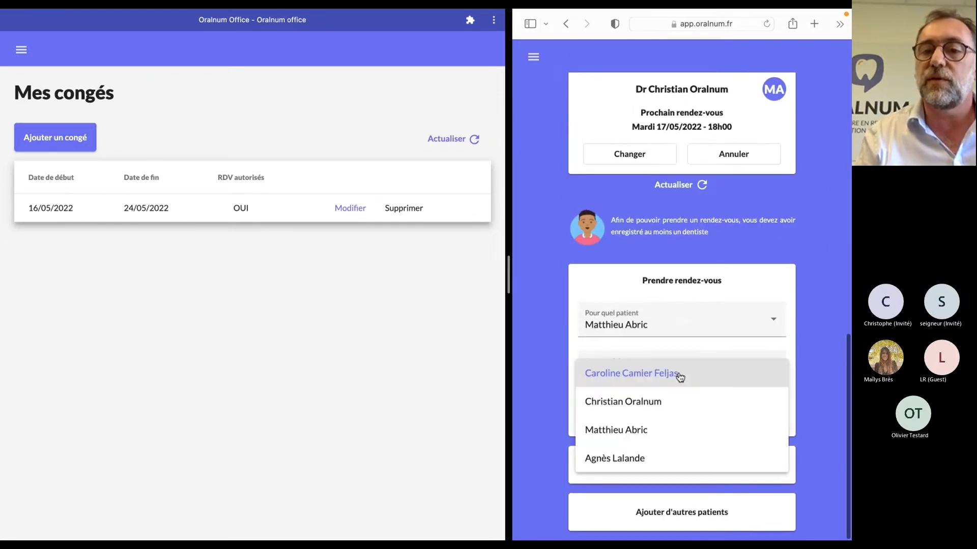
click(638, 412)
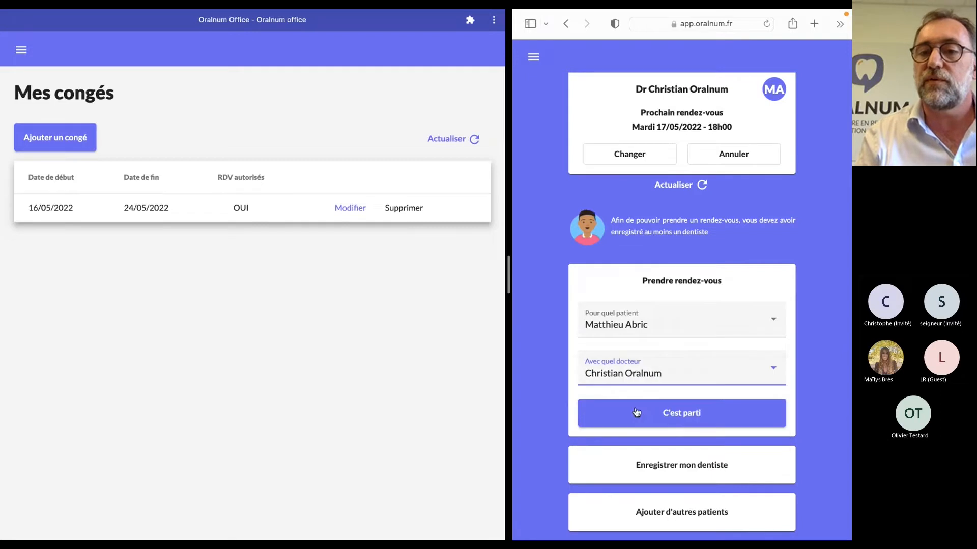
click(671, 421)
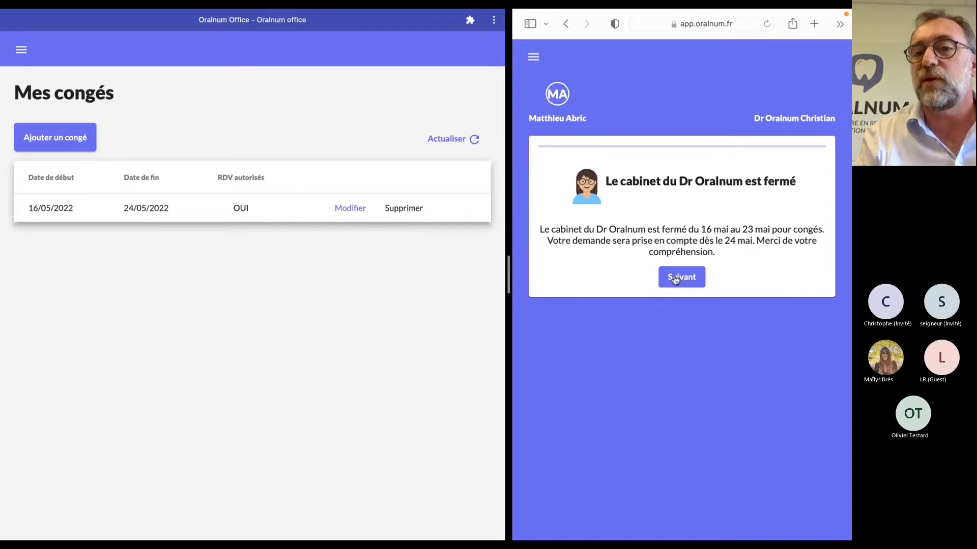
click(682, 279)
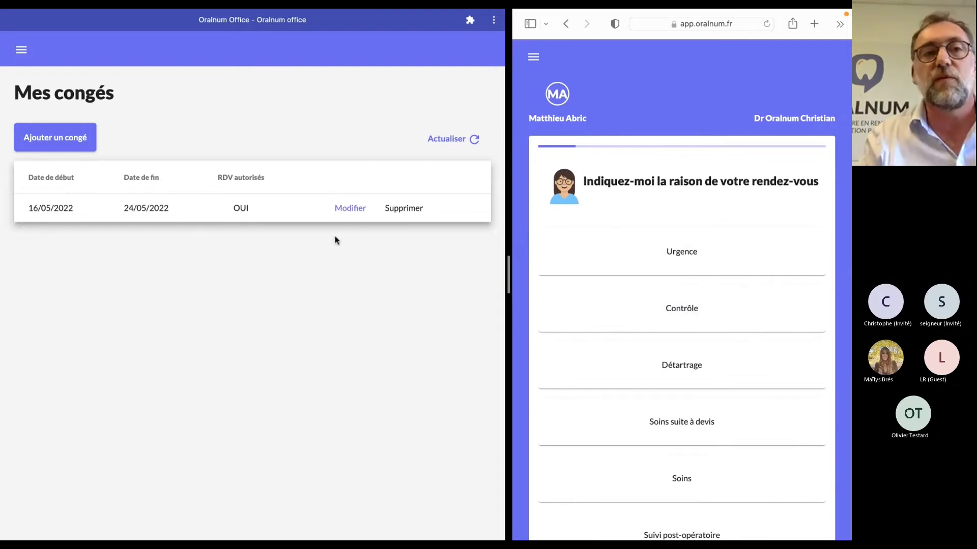
scroll(603, 277, down, 2)
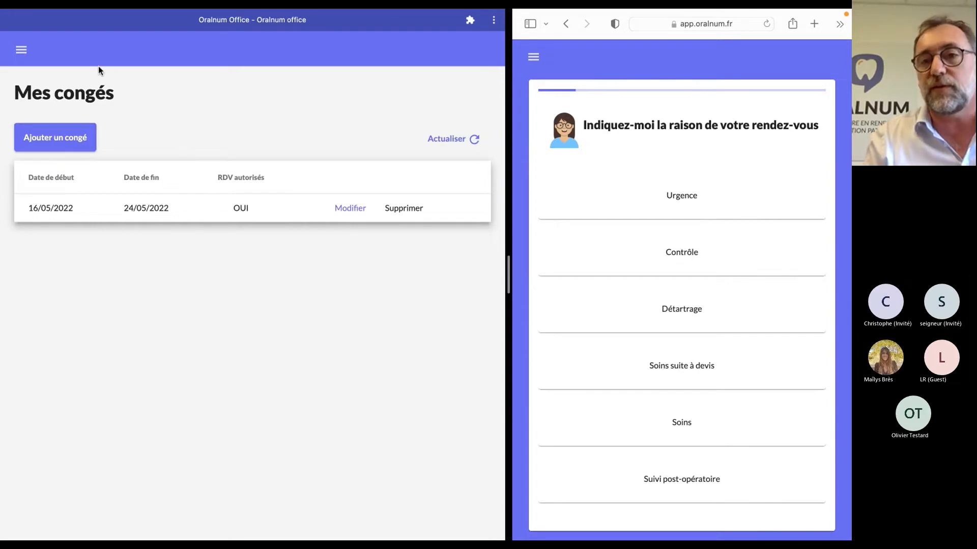
Open the doctor's opening hours in the practice settings
click(20, 52)
click(20, 47)
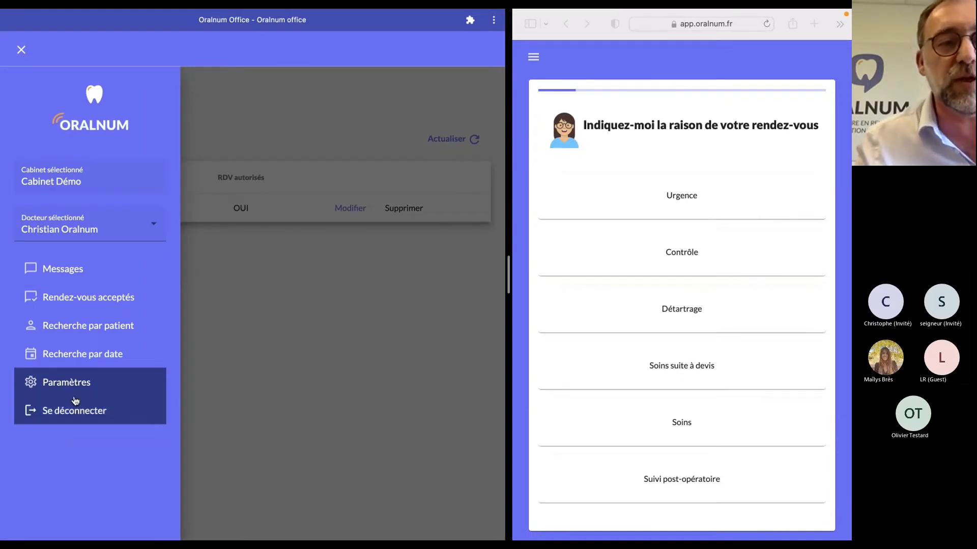
click(88, 385)
click(366, 120)
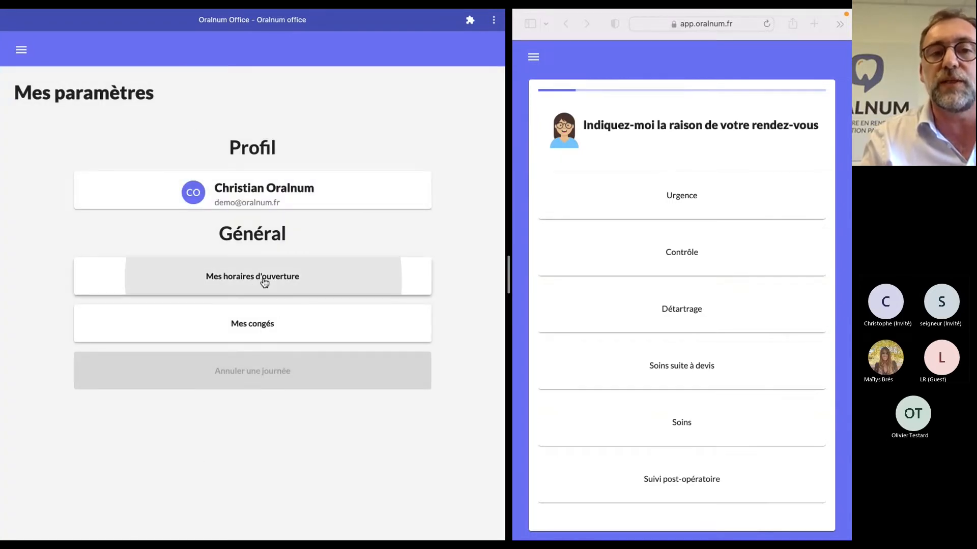
click(261, 280)
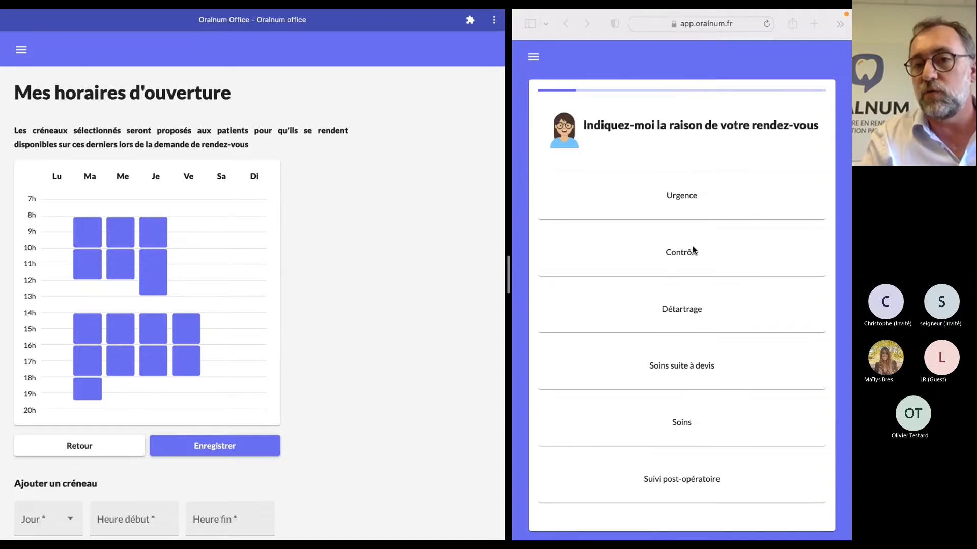
In the patient request, choose Contrôle as the reason and answer the follow-up questions to reach the availability grid
click(686, 261)
click(685, 260)
click(686, 260)
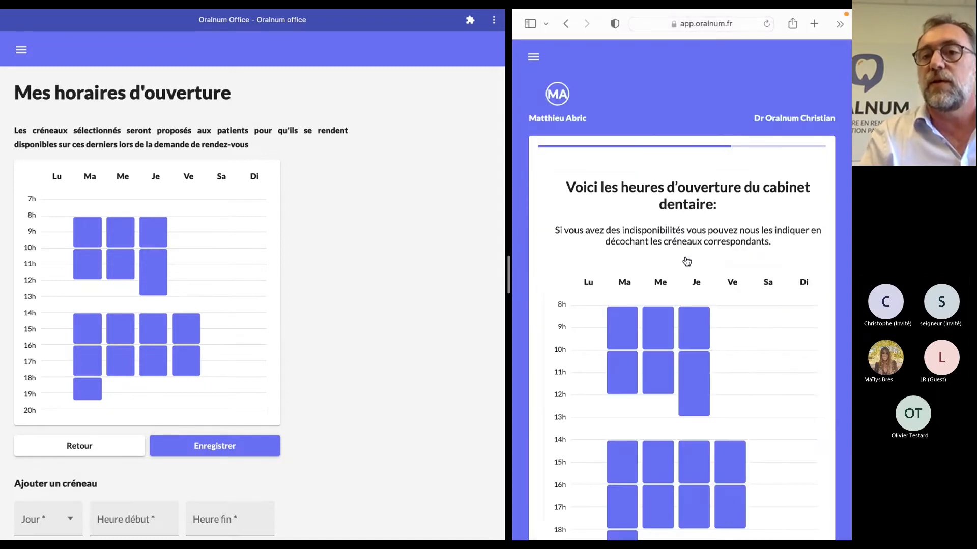
Mark the patient as unavailable from 16h onward on Tuesday, Wednesday, Thursday and Friday
scroll(688, 393, down, 5)
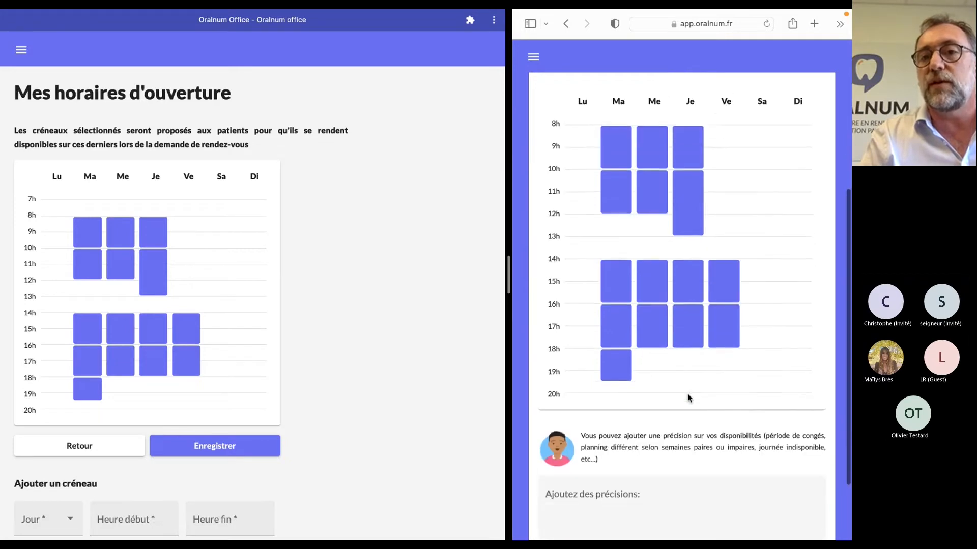
click(617, 360)
click(618, 337)
click(651, 367)
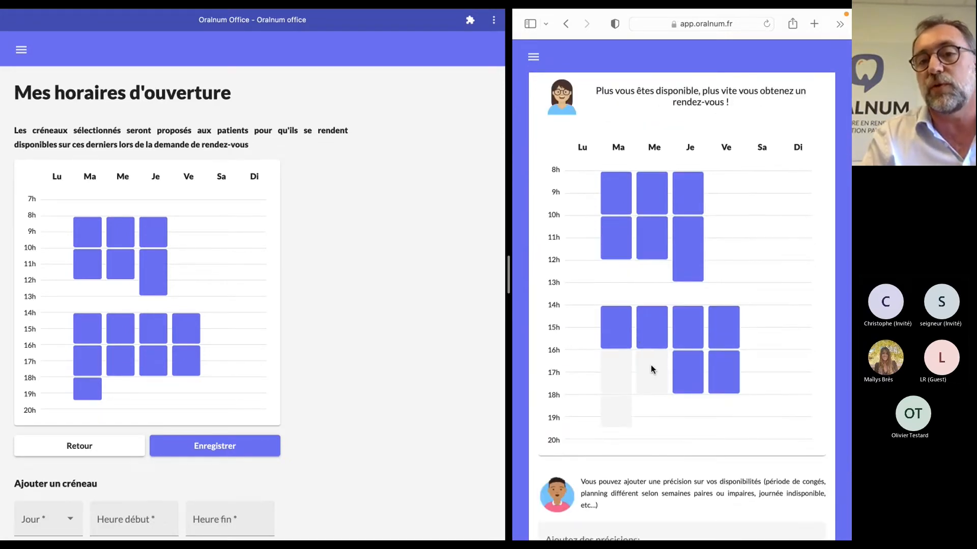
click(688, 376)
click(713, 380)
scroll(713, 382, down, 2)
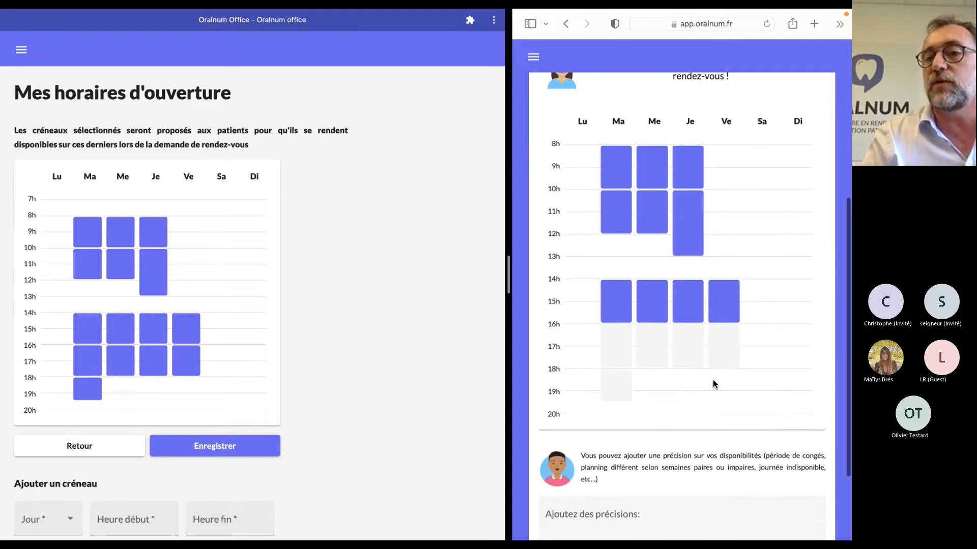
scroll(712, 385, up, 5)
scroll(711, 384, down, 1)
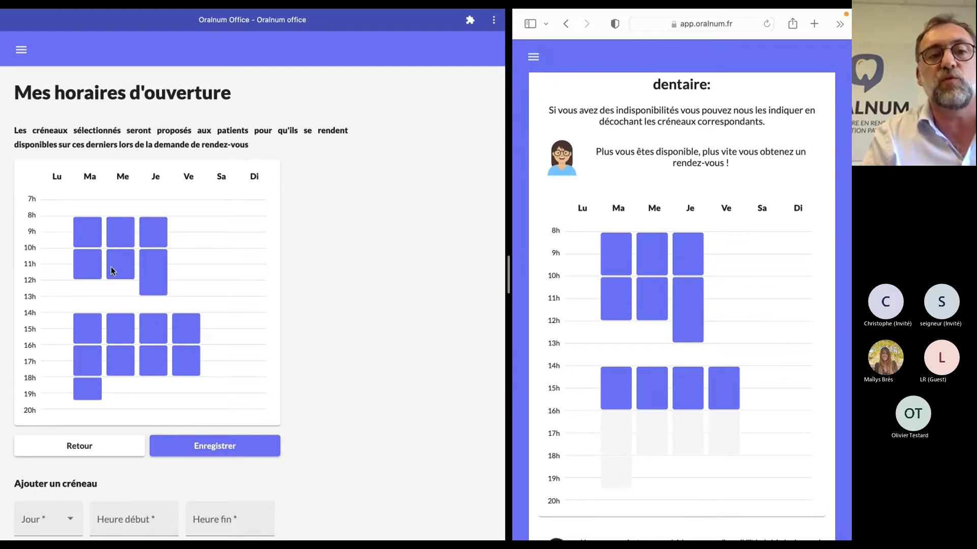
Remove the Tuesday and Thursday morning slots from the doctor's opening hours
click(93, 241)
click(90, 267)
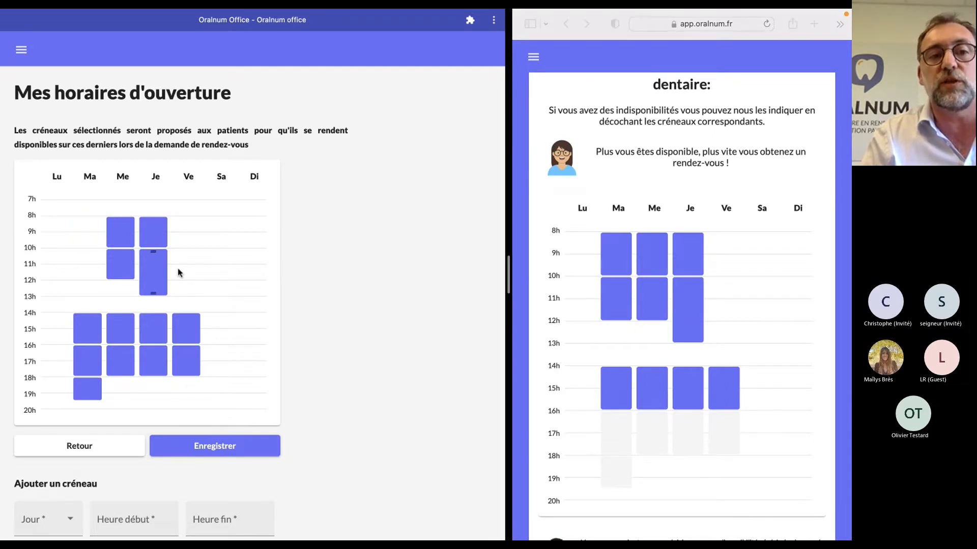
click(162, 230)
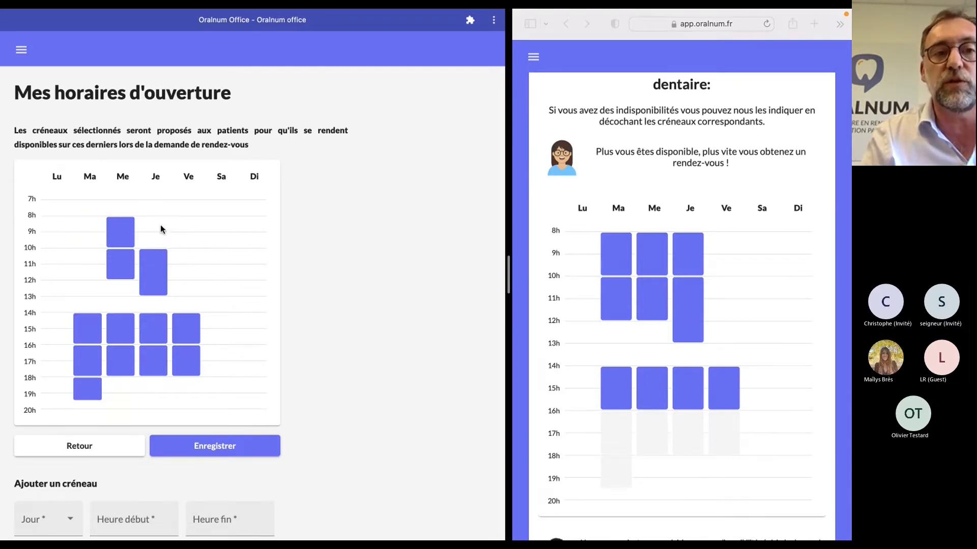
click(154, 270)
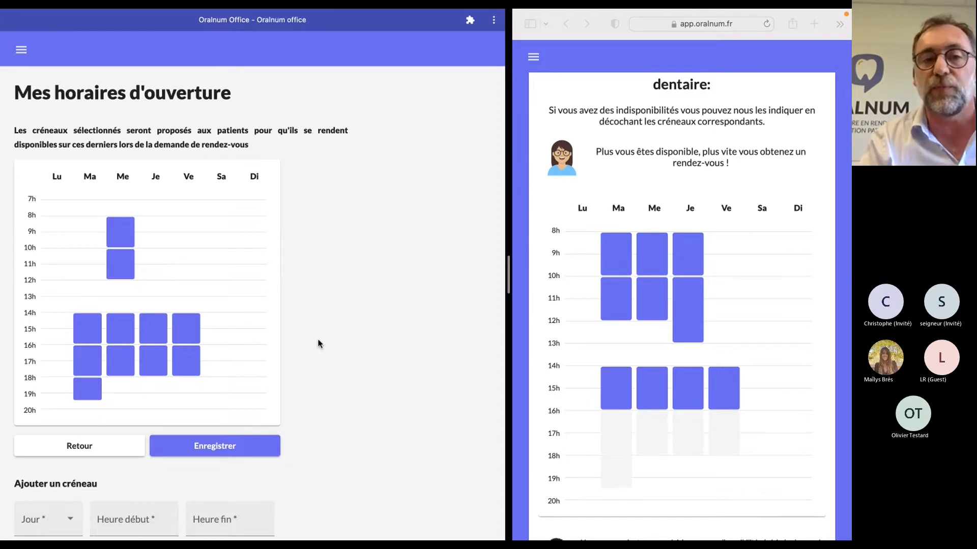
Switch to the Microsoft Teams call window and stop sharing the screen
key(ctrl+Up)
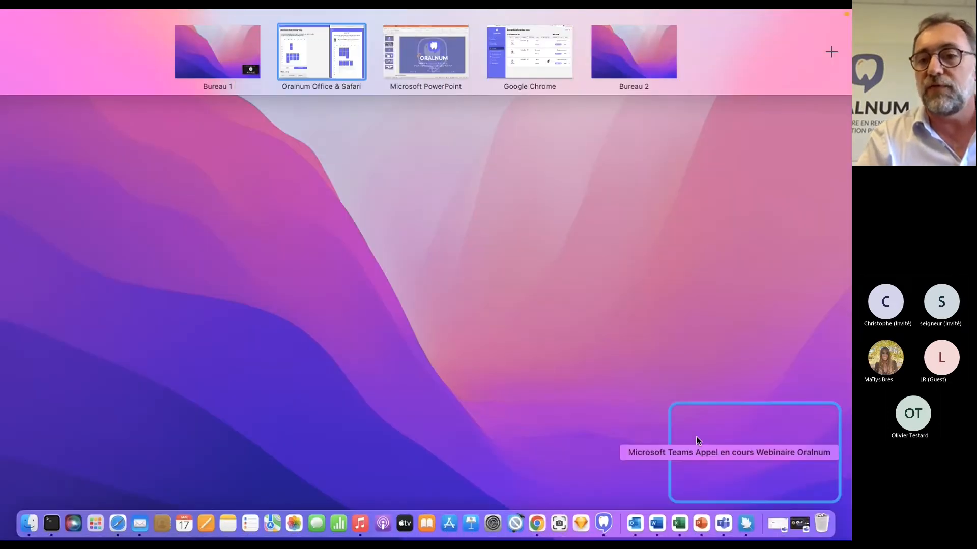
click(704, 436)
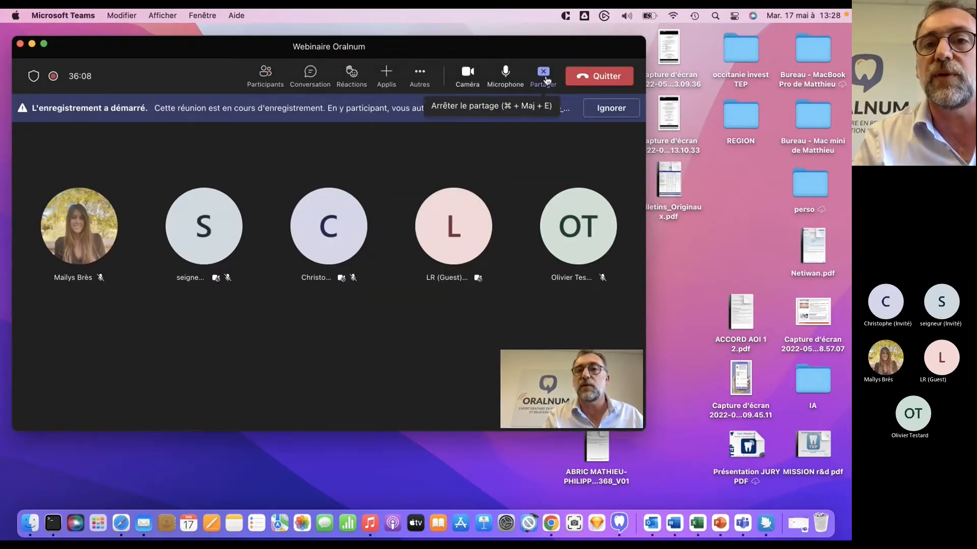
click(545, 79)
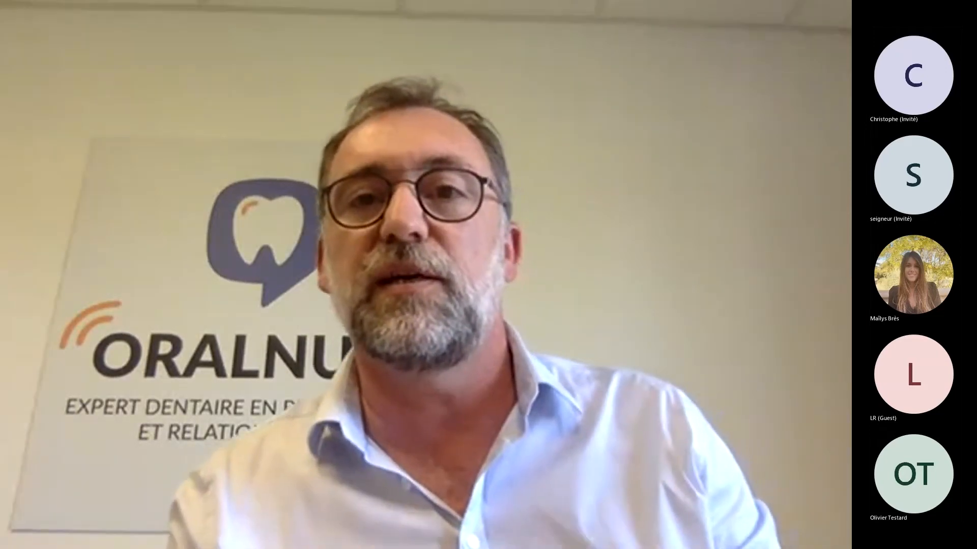